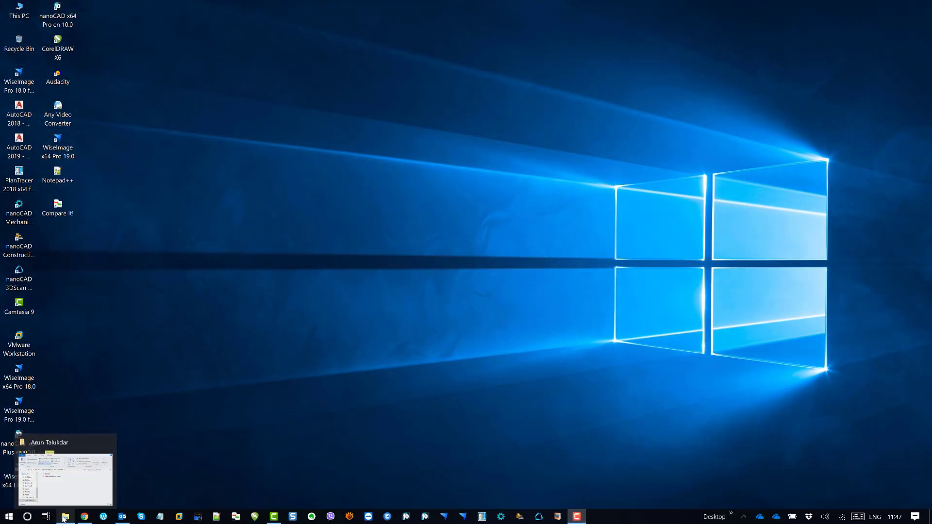
- Restore File Explorer, open the Tublar Scaffolding System folder, and reposition the window
left_click(63, 518)
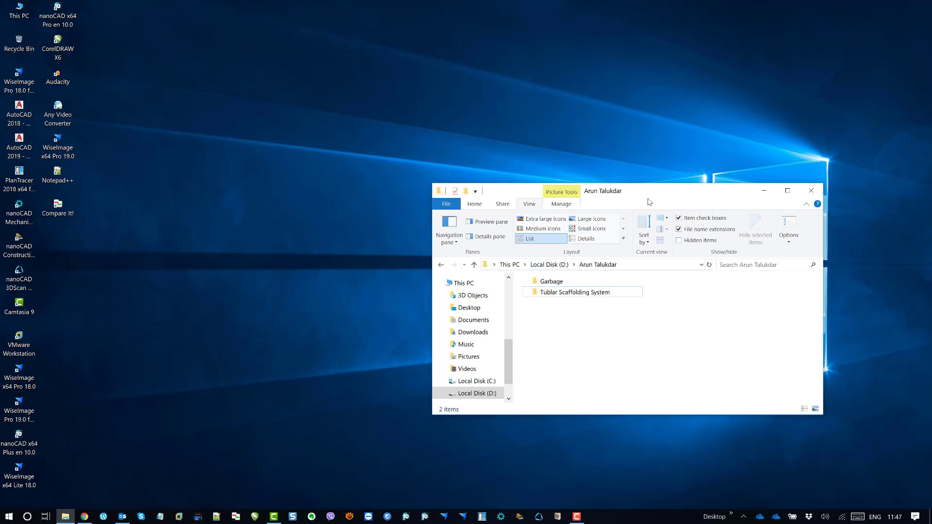
left_click_drag(646, 202, 554, 207)
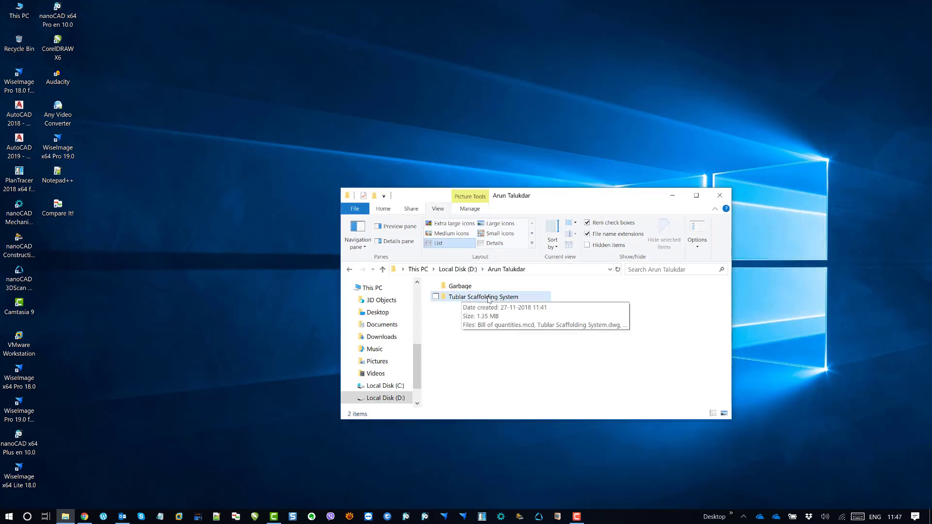
double_click(488, 297)
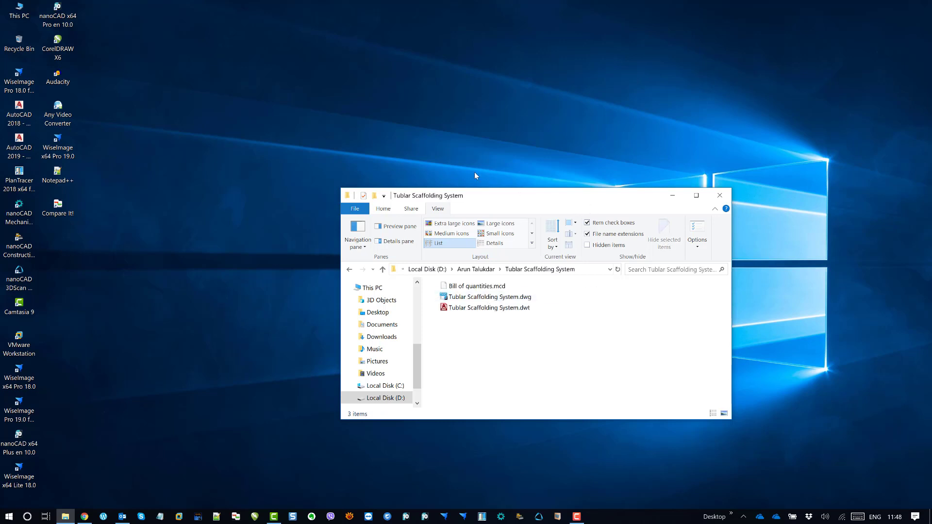
left_click_drag(520, 199, 382, 136)
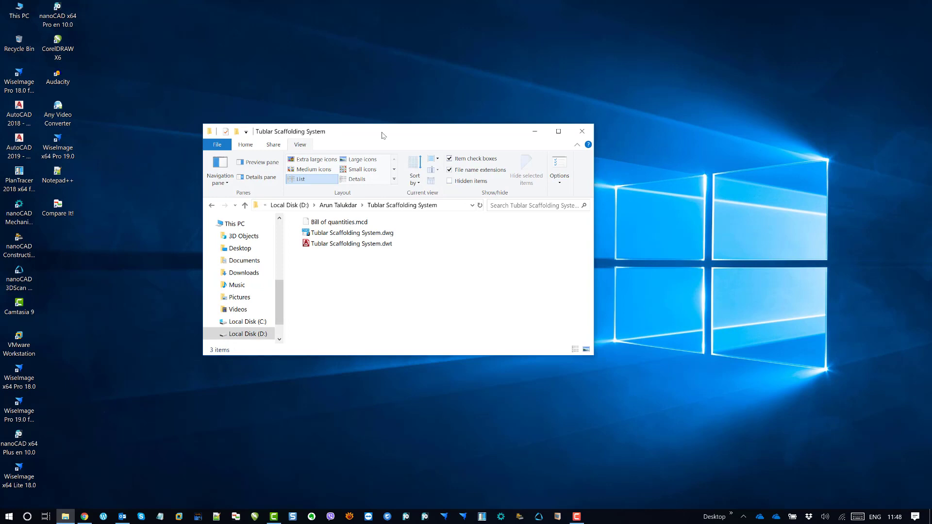
- Launch nanoCAD Mechanica 8.5 from the taskbar, loading a blank Untitled0 drawing
left_click(502, 519)
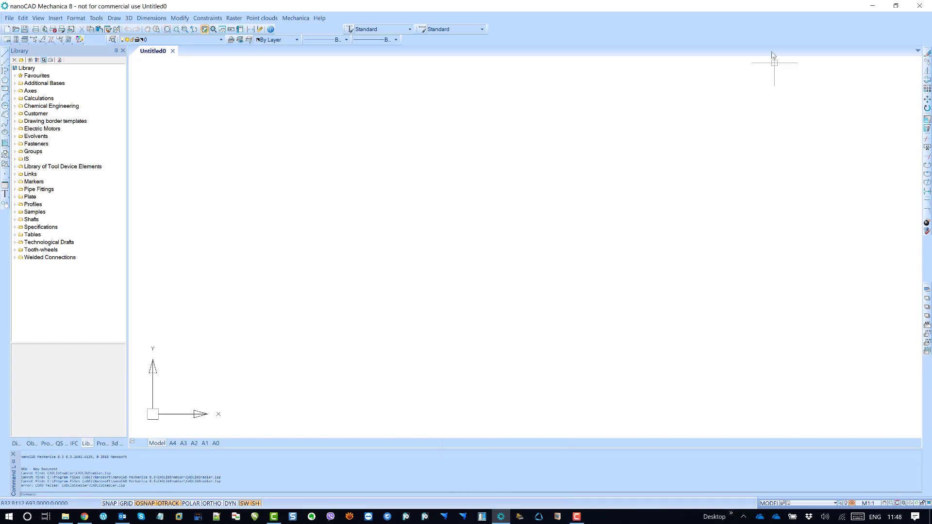
- Back in Explorer, check the sizes of the .mcd, .dwg and .dwt files, then copy the folder path
left_click(872, 5)
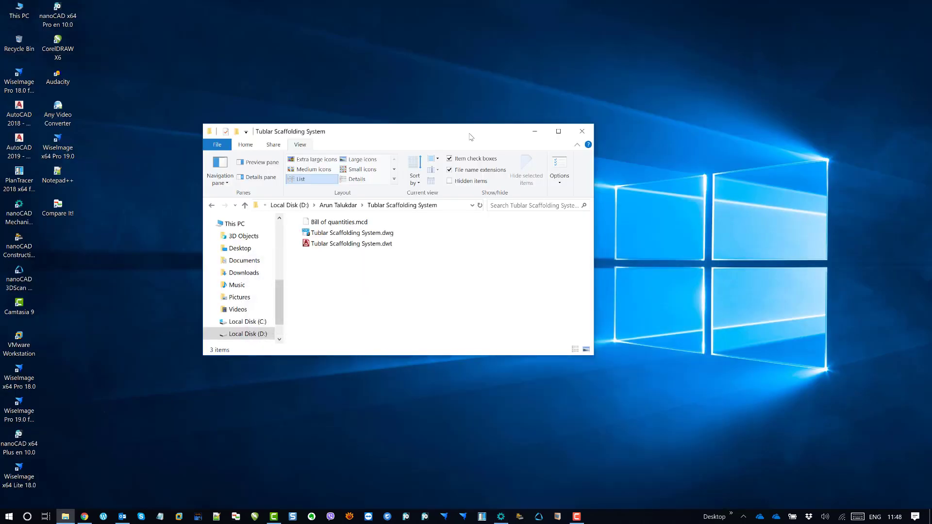
left_click_drag(470, 137, 558, 150)
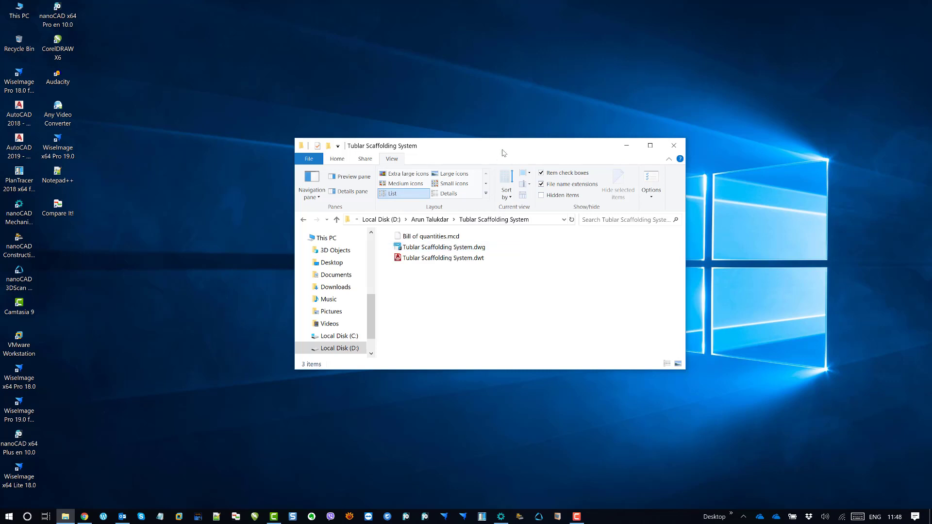
left_click_drag(503, 152, 505, 178)
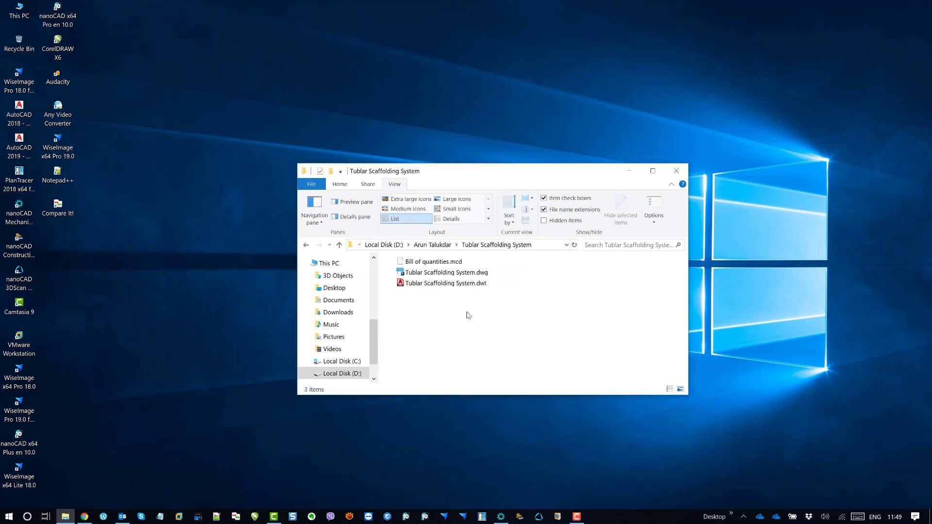
left_click(456, 262)
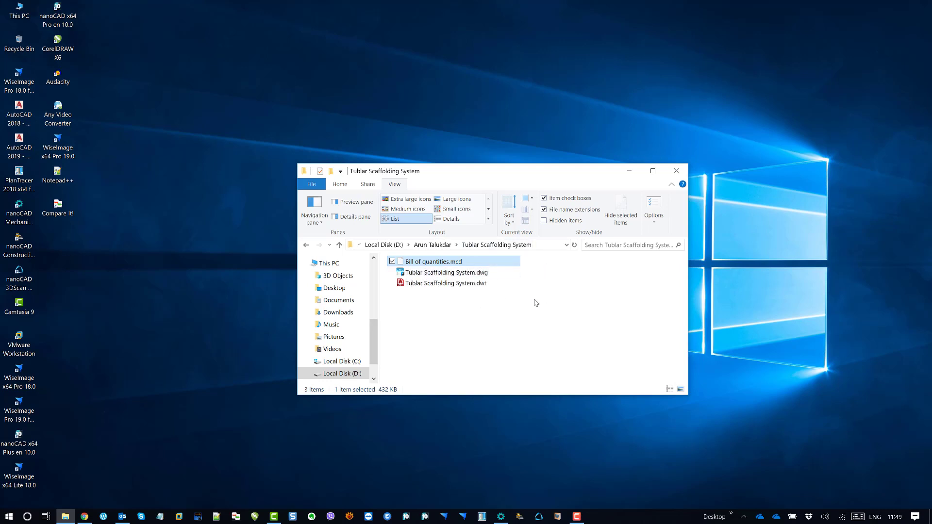
left_click(484, 274)
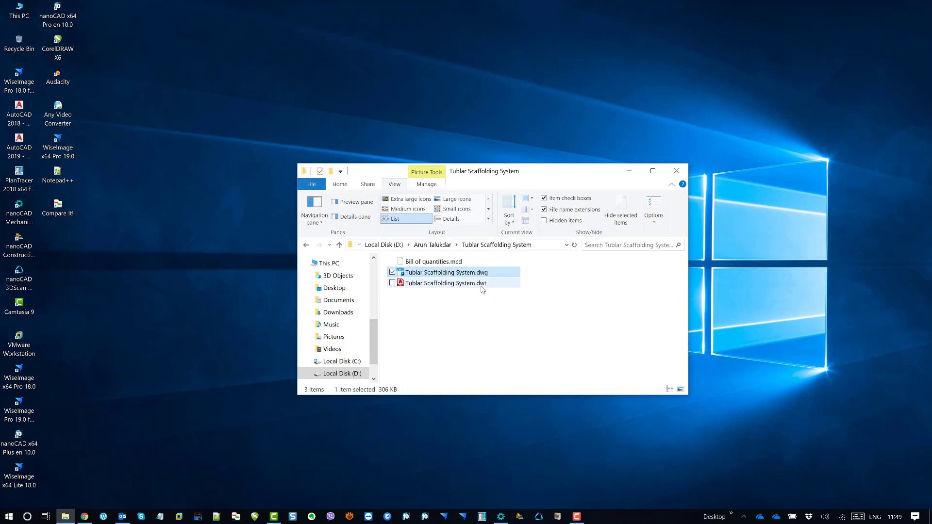
left_click(483, 288)
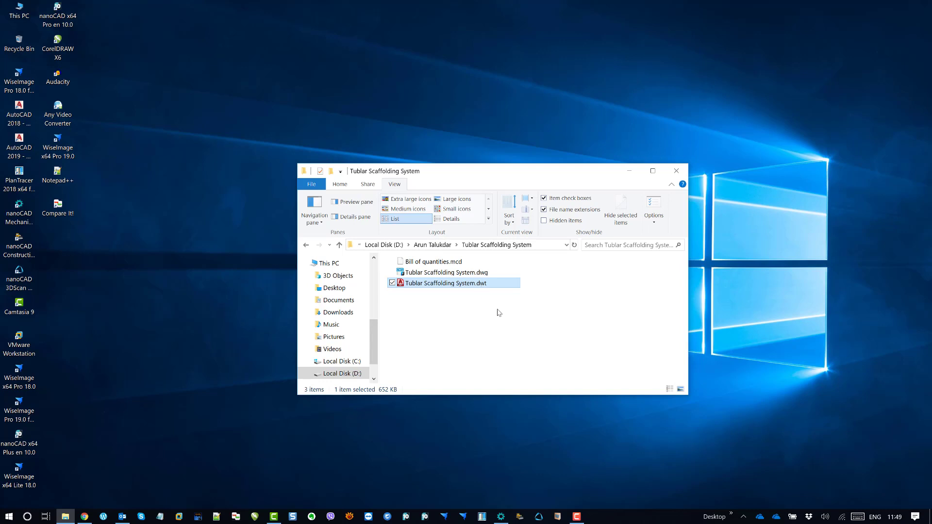
left_click(543, 246)
right_click(544, 248)
- Copy the folder path and bring nanoCAD Mechanica back to the front
left_click(491, 272)
left_click(546, 304)
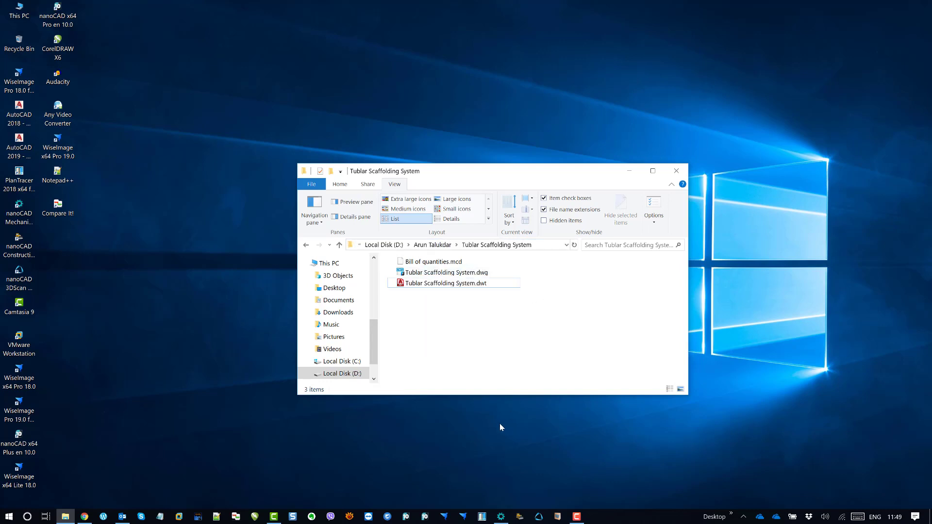
left_click(501, 517)
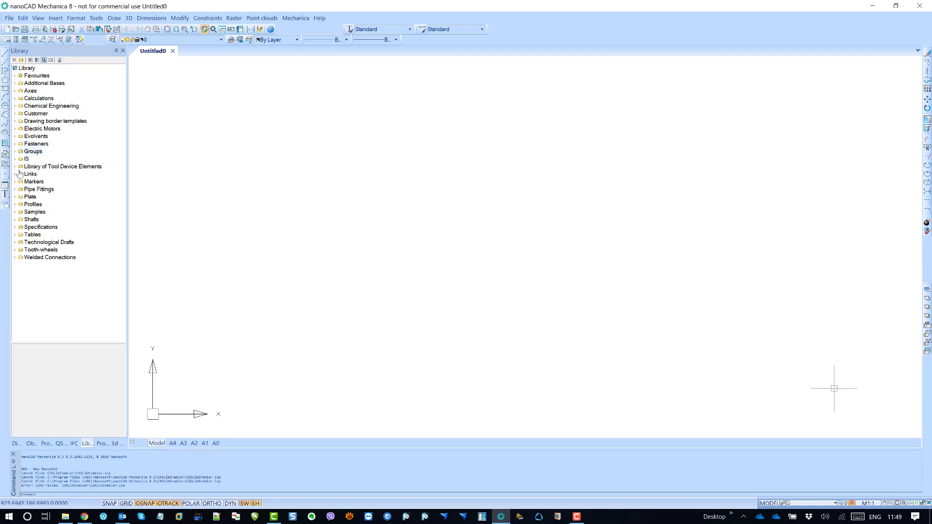
- Import Bill of quantities.mcd from the project folder into the library's Tables folder
left_click(15, 234)
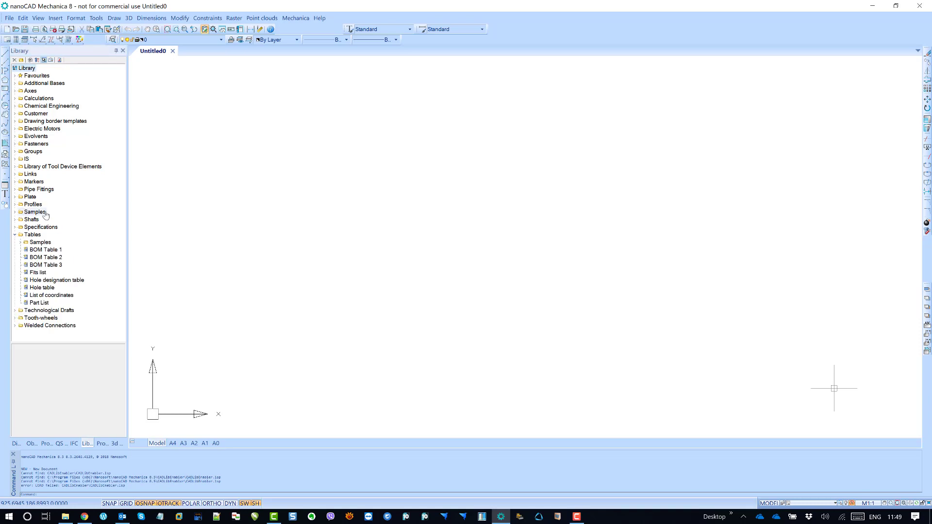
left_click(37, 236)
right_click(37, 236)
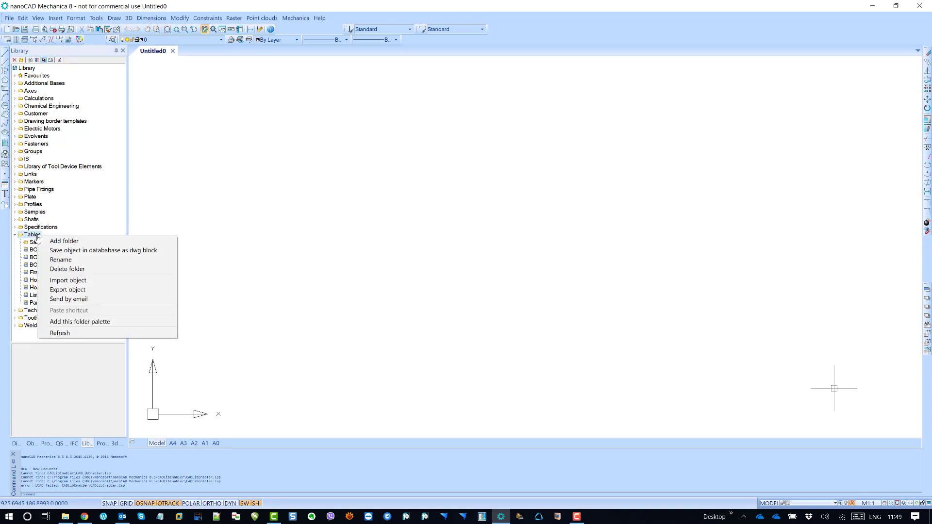
left_click(94, 281)
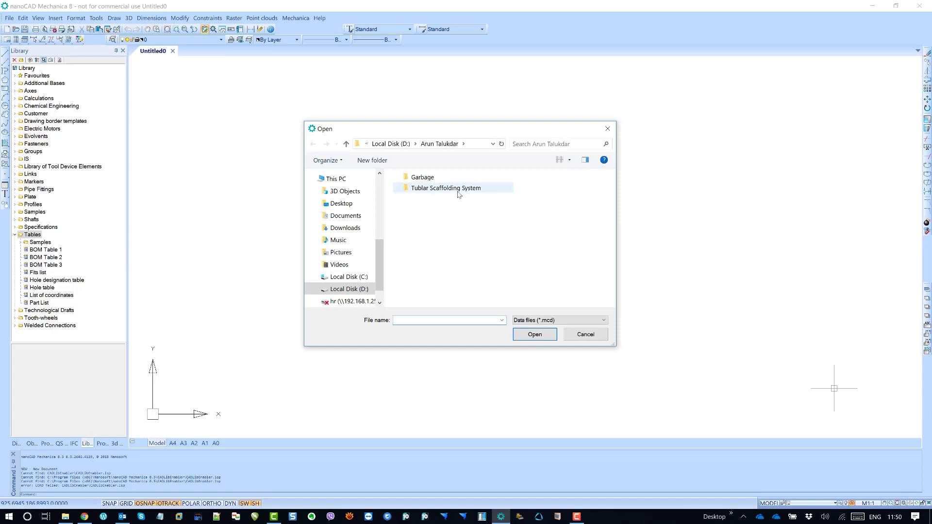
left_click(473, 143)
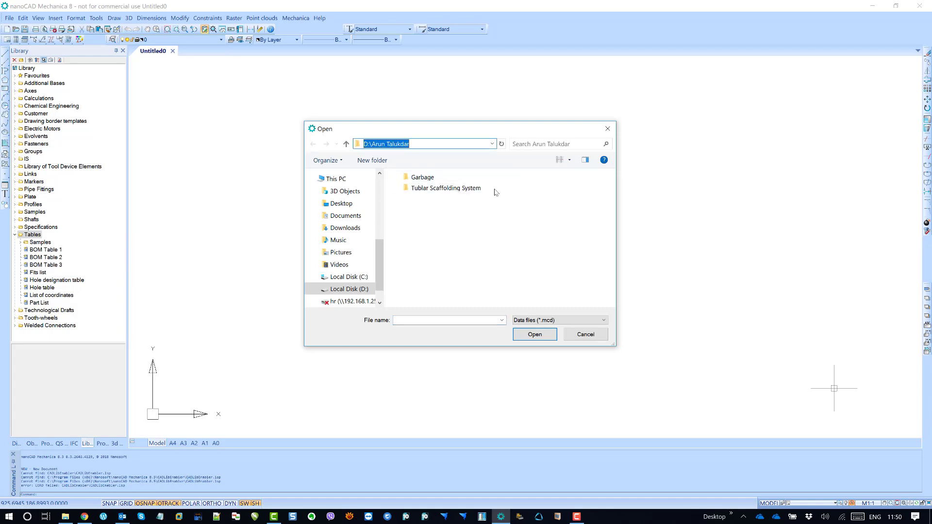
double_click(468, 189)
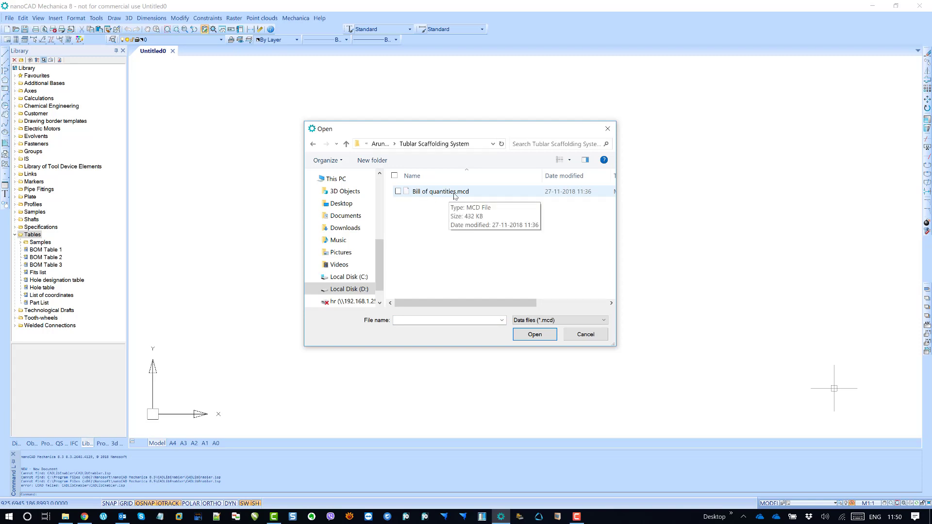
left_click(455, 195)
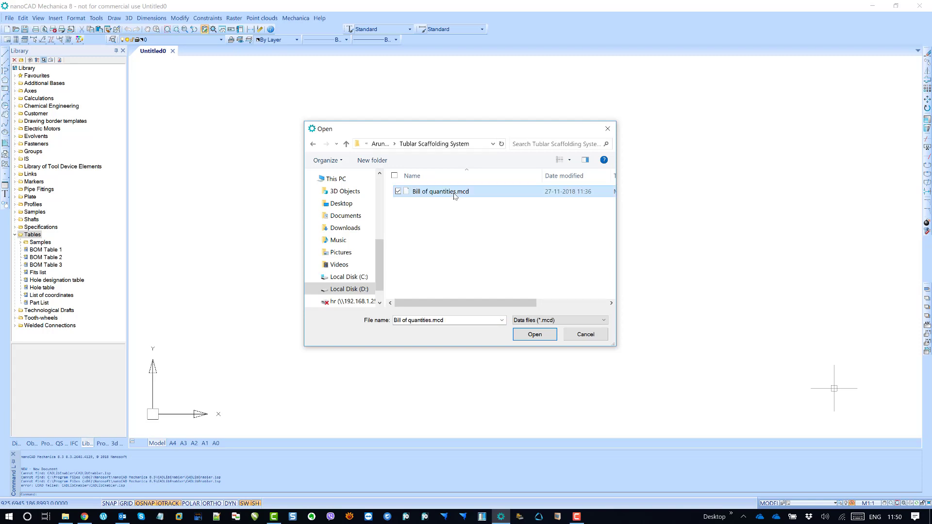
left_click(535, 335)
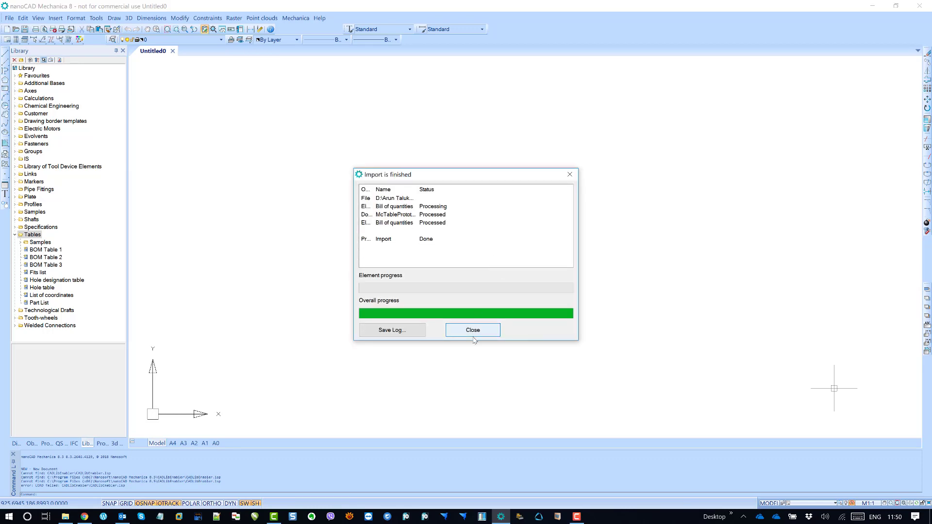
- Cancel saving the import log and close the Import is finished report
left_click(398, 331)
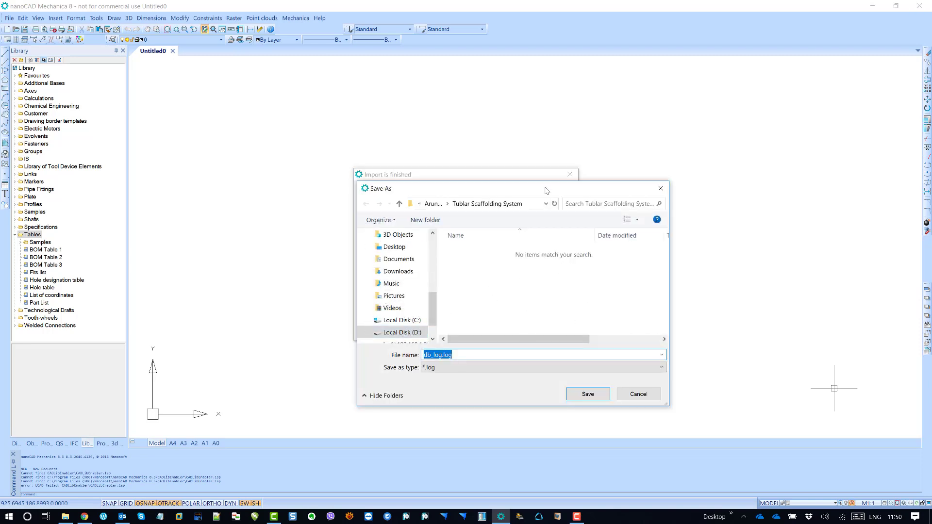
left_click_drag(547, 190, 704, 98)
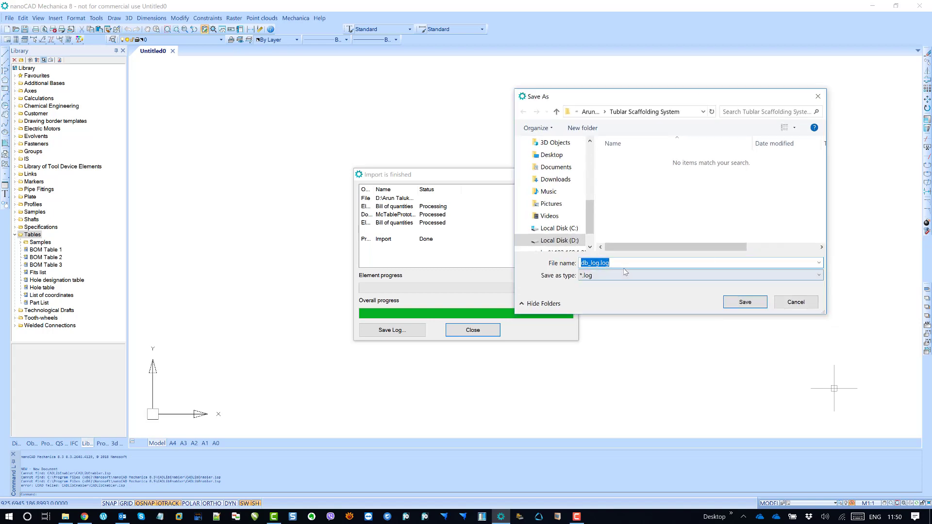
left_click(793, 303)
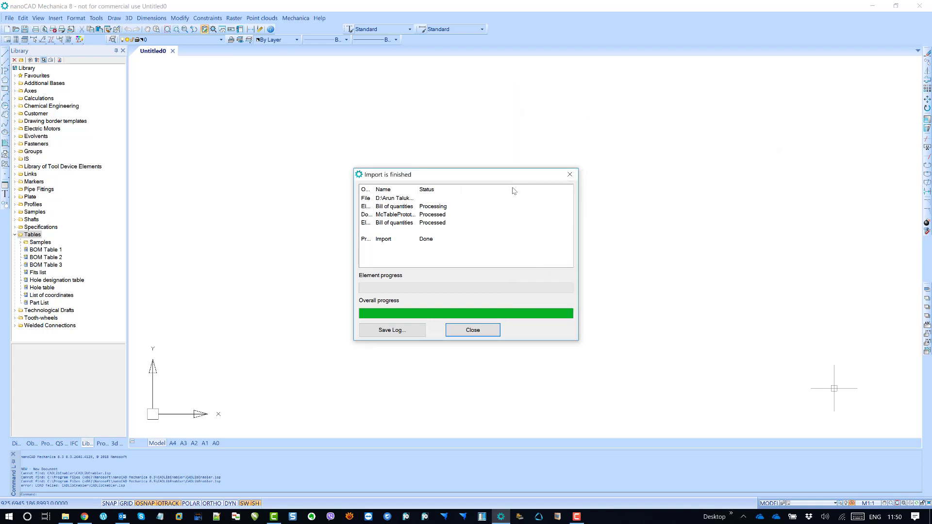
left_click(473, 330)
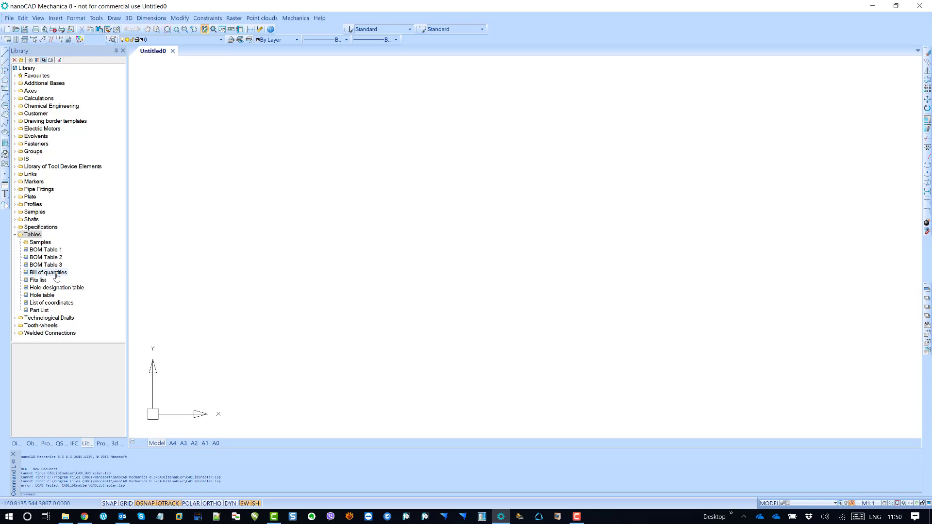
- Open Tublar Scaffolding System.dwg from the project folder on drive D
double_click(48, 272)
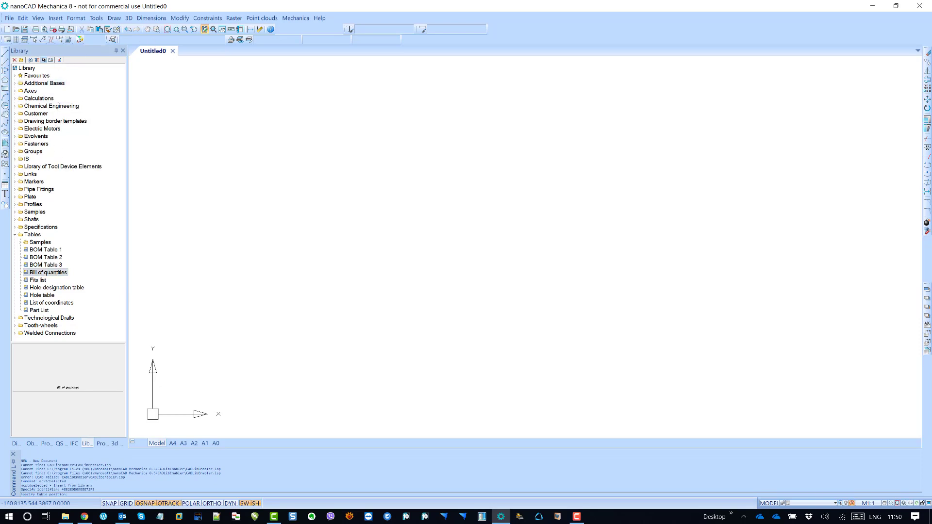
left_click(16, 29)
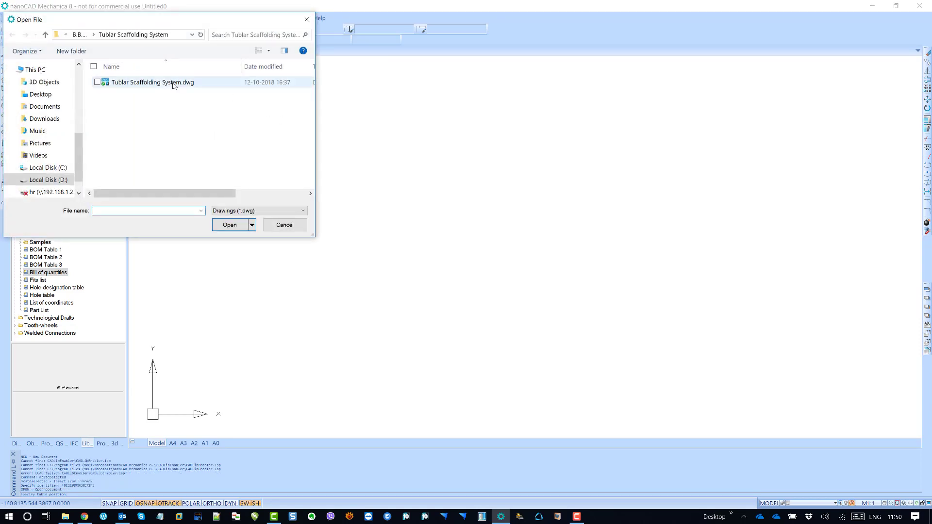
left_click(48, 180)
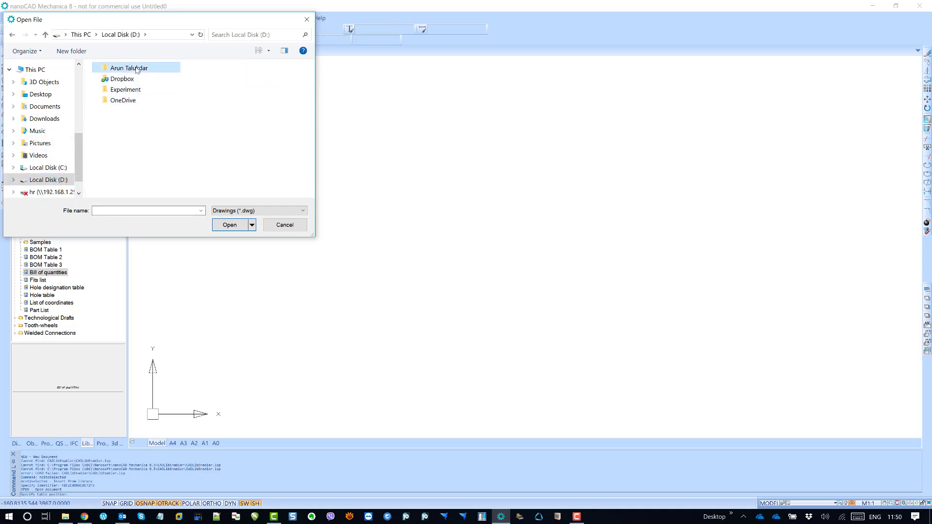
double_click(142, 80)
left_click(144, 83)
left_click(231, 227)
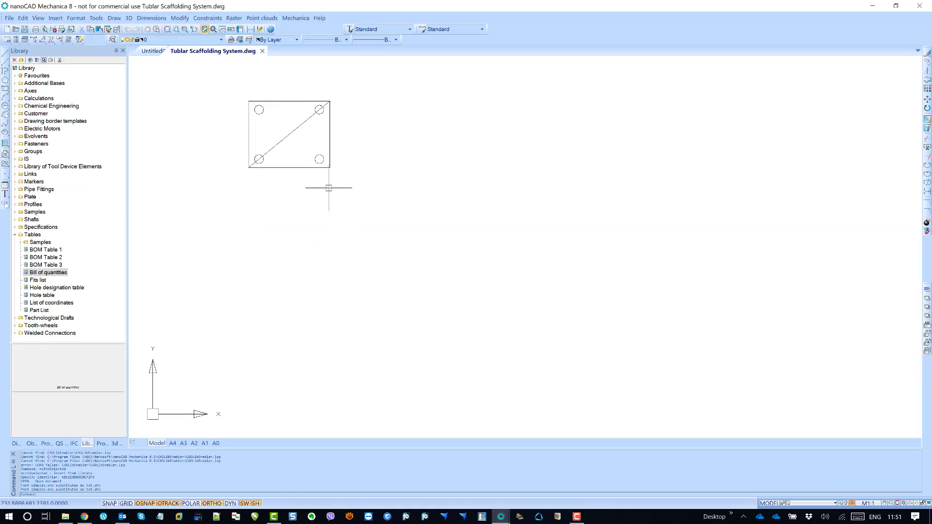
- Centre the drawing border in the view and look through the layer list
scroll(262, 159, "down", 5)
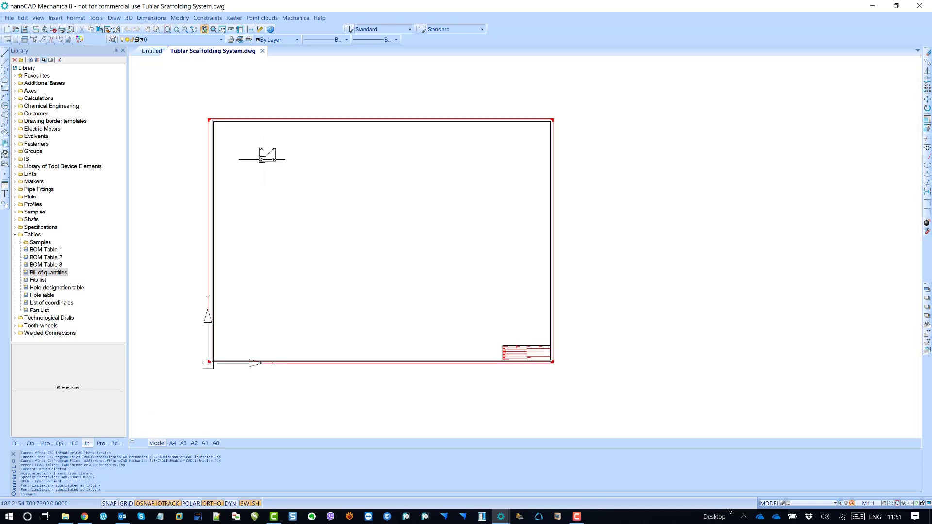
middle_click_drag(332, 215, 364, 216)
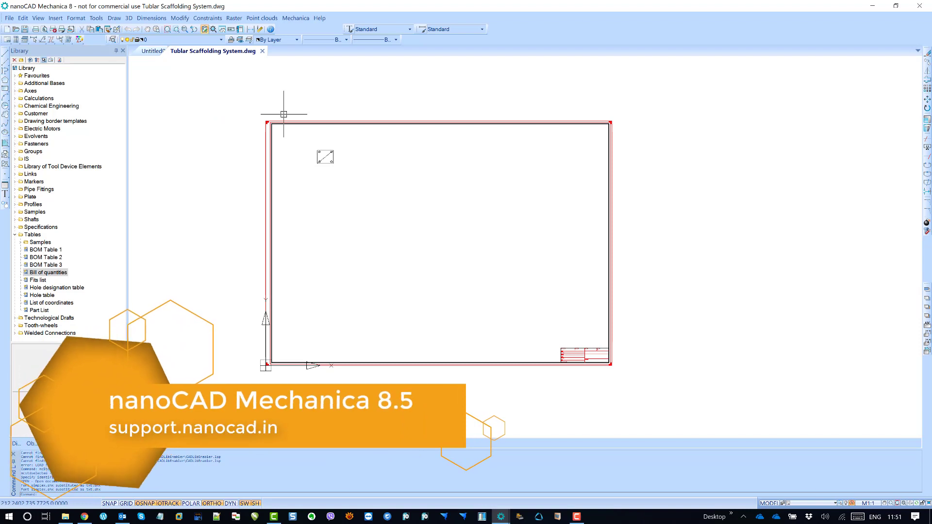
middle_click_drag(378, 187, 370, 204)
left_click(184, 40)
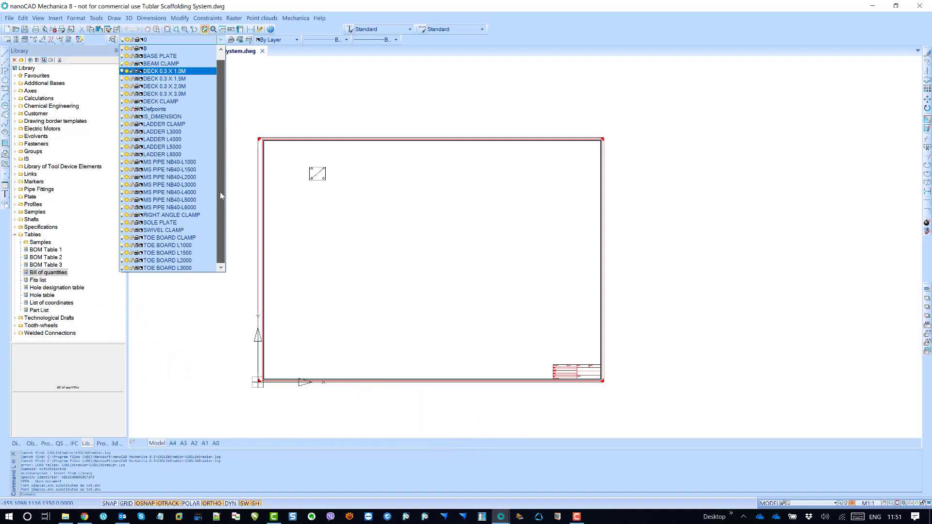
scroll(238, 71, "up", 1)
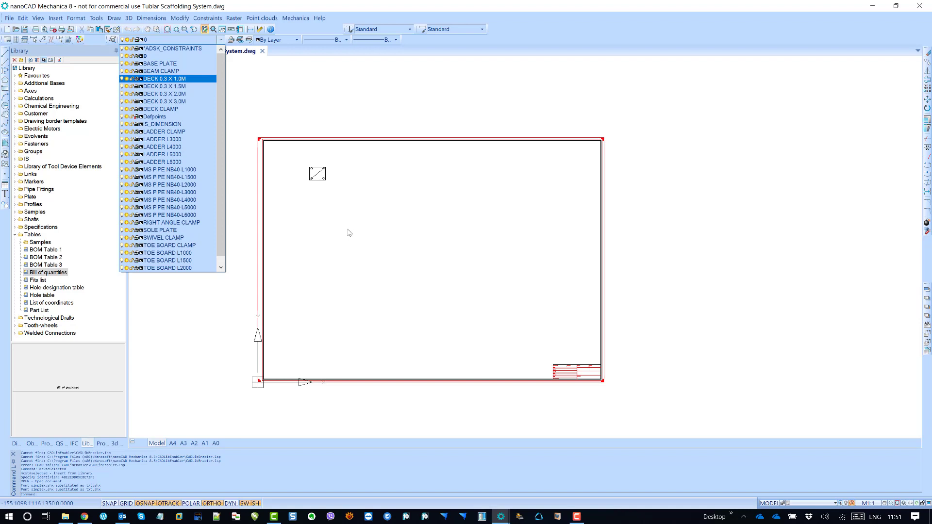
left_click(335, 122)
- Window-select the frame, title block and small block and erase them with E
left_click(230, 107)
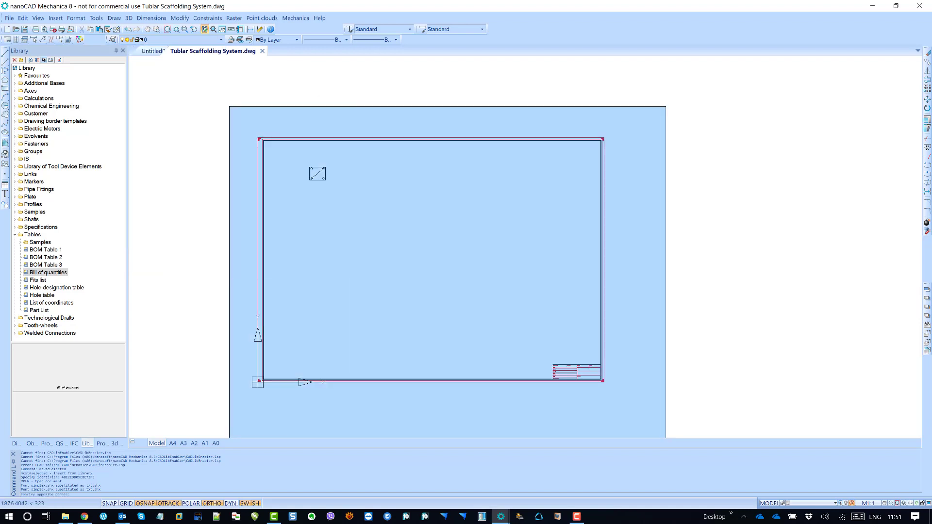
left_click(666, 436)
type("e")
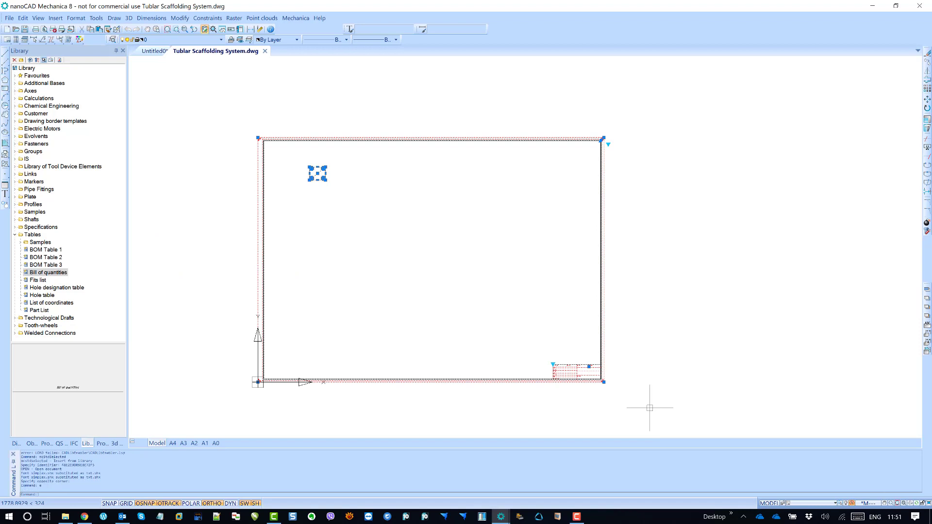
key("Return")
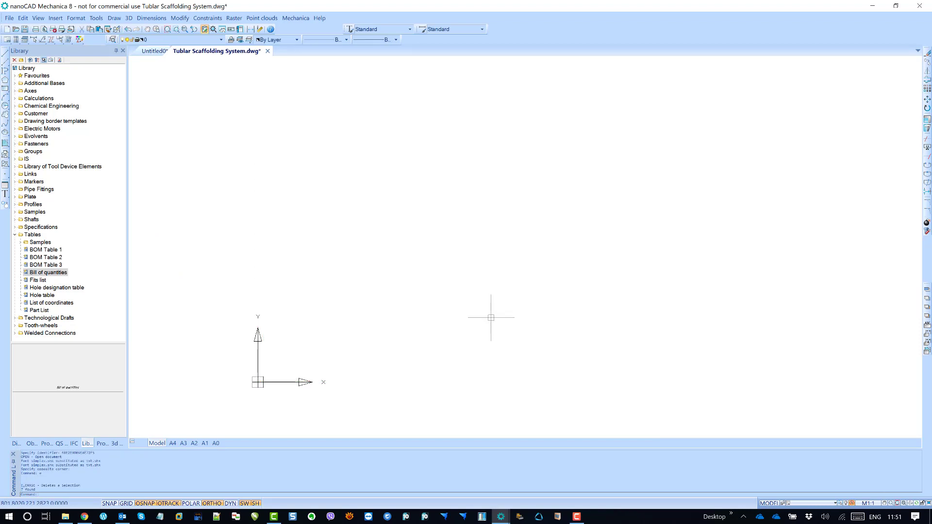
middle_click_drag(515, 302, 451, 298)
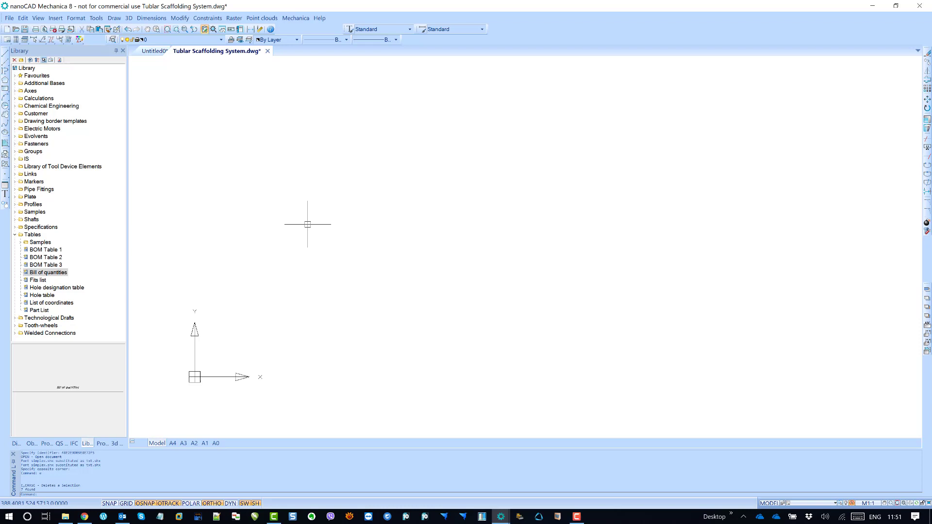
middle_click_drag(333, 267, 343, 225)
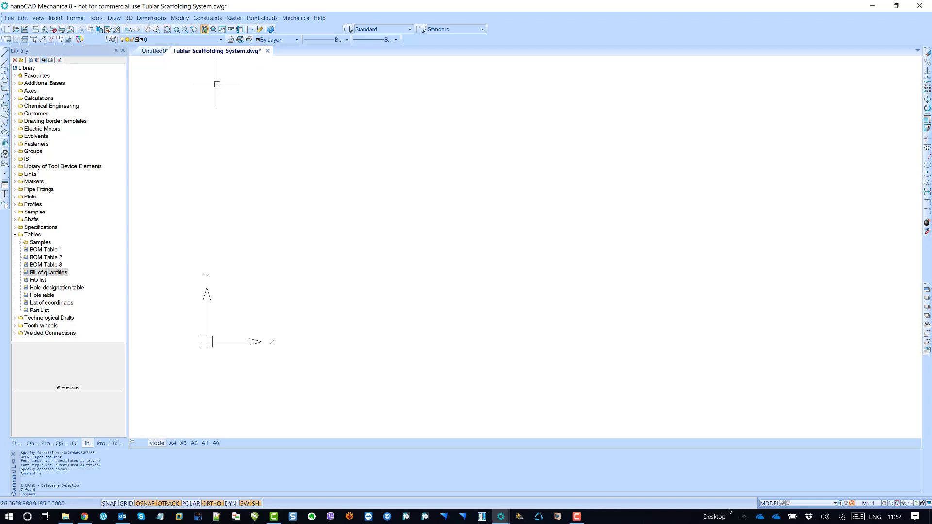
- In Options, set new documents to Choose from list and browse for the default template
left_click(97, 18)
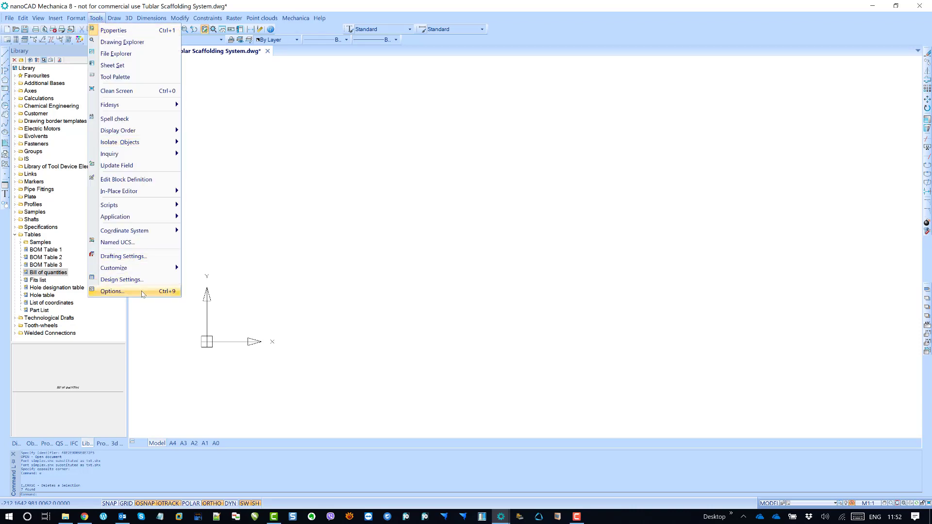
left_click(143, 293)
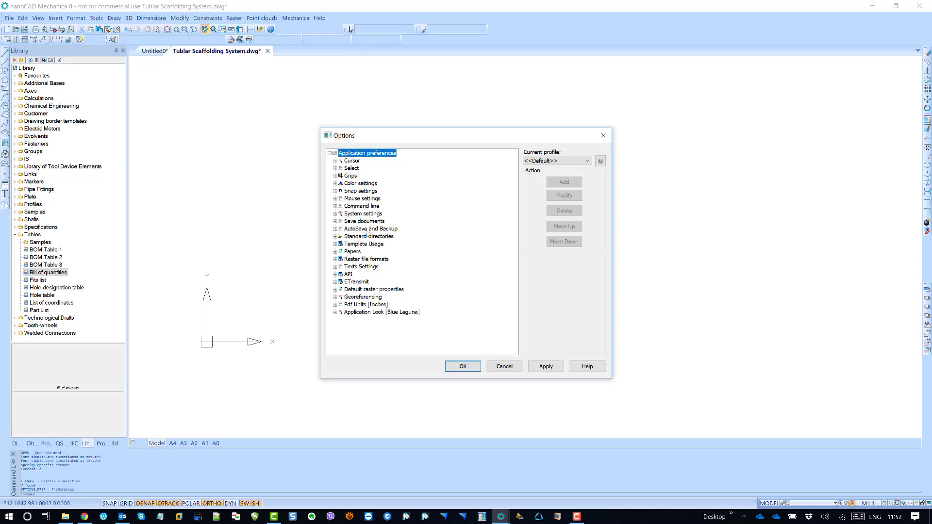
left_click(334, 244)
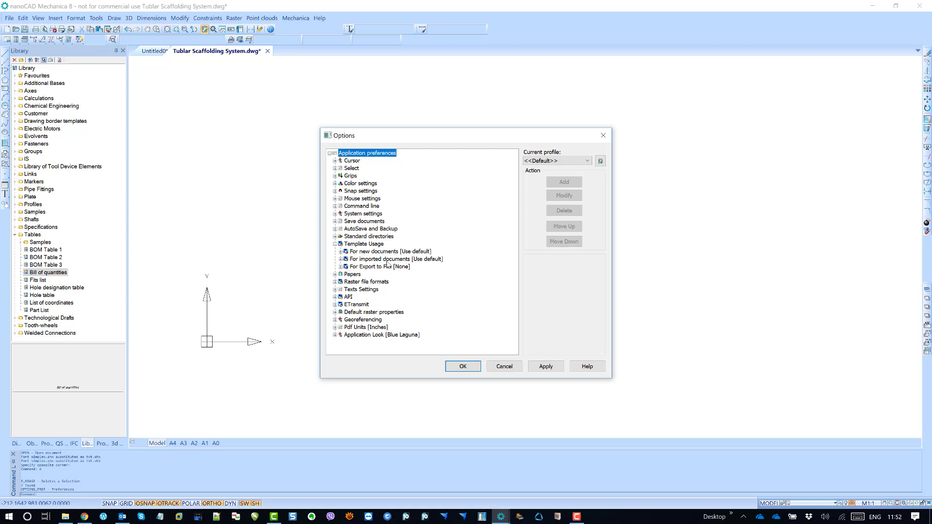
left_click(341, 252)
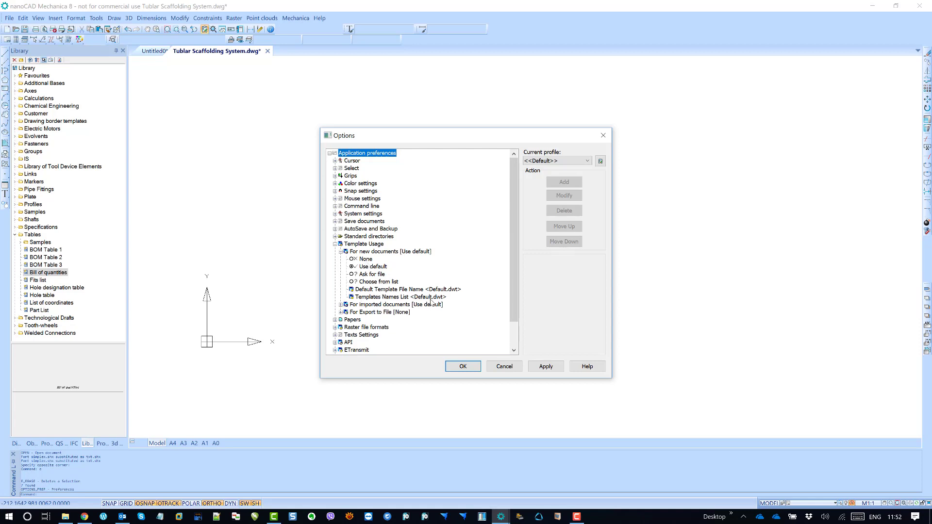
left_click(352, 283)
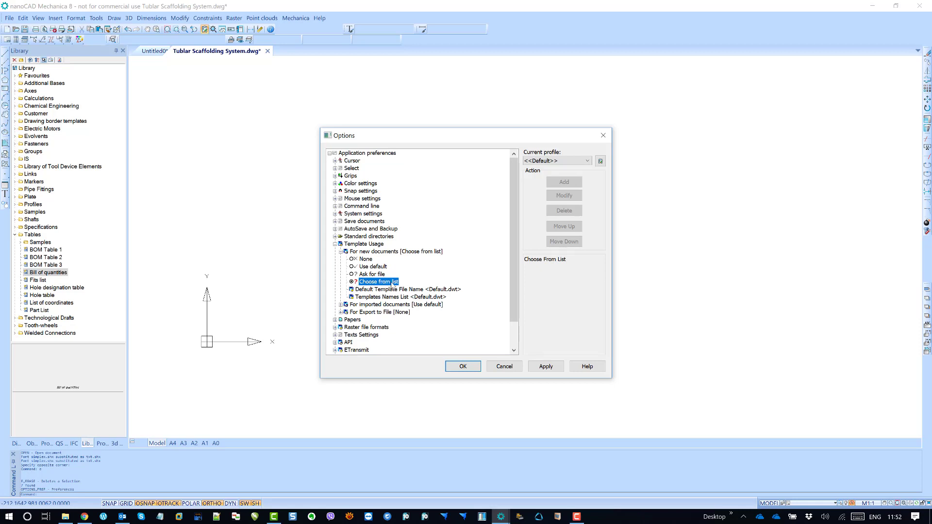
left_click(453, 290)
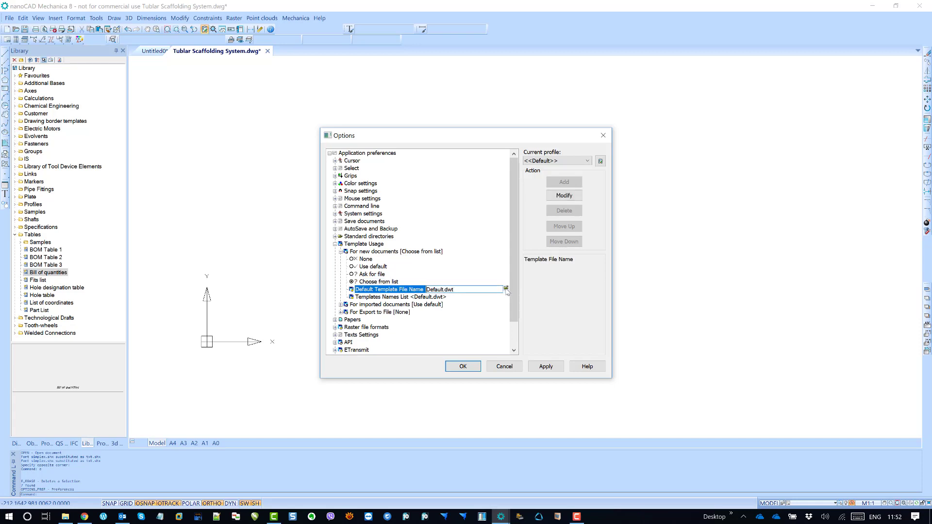
left_click(505, 289)
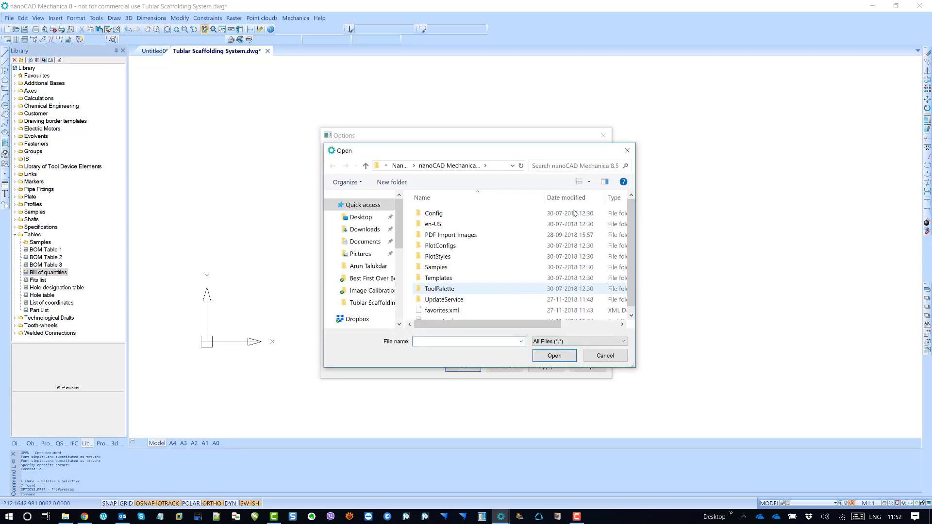
- Close the template file browser without choosing a file
left_click(630, 153)
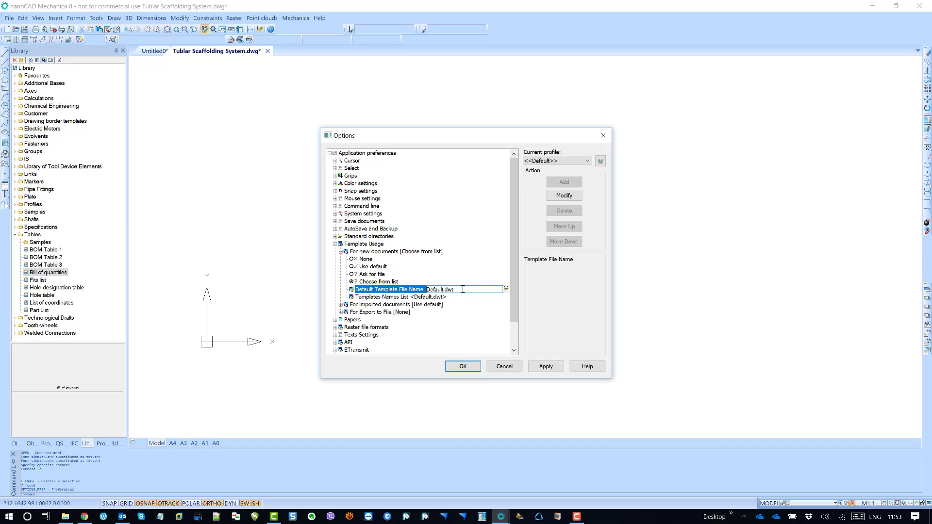
- Cancel Options and place the library's Bill of quantities table in the drawing
left_click(504, 368)
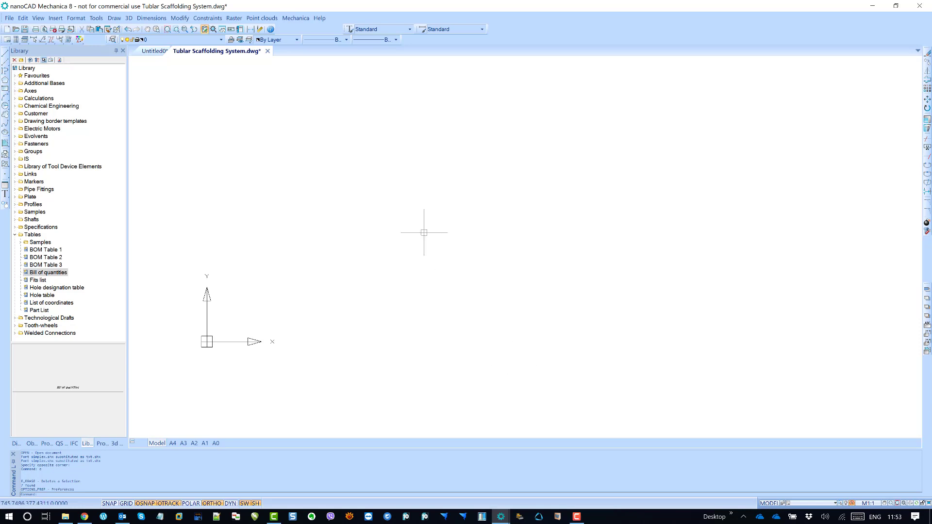
double_click(49, 272)
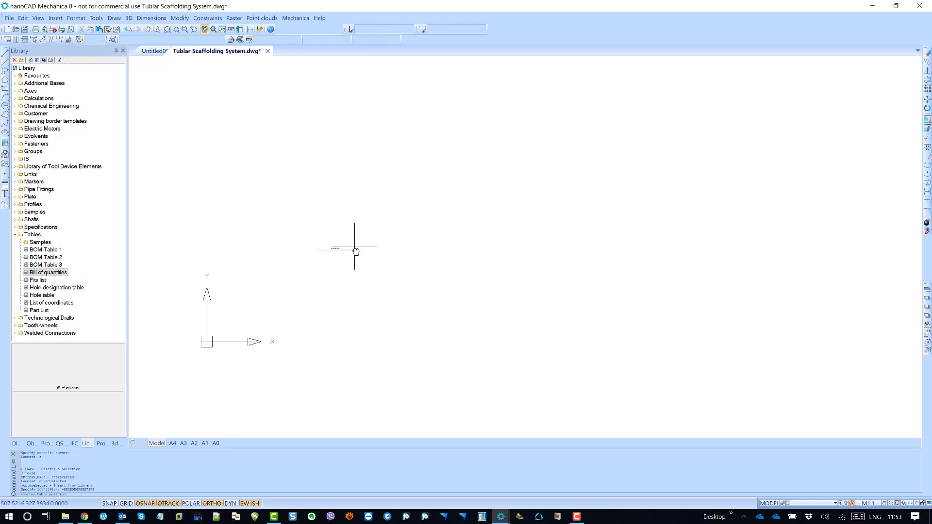
middle_click_drag(360, 249, 466, 203)
scroll(510, 204, "up", 2)
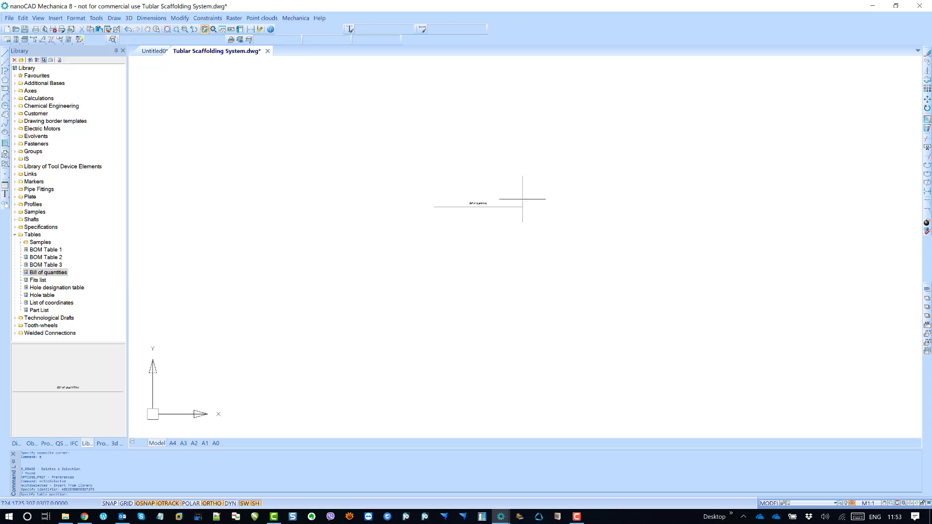
left_click(454, 201)
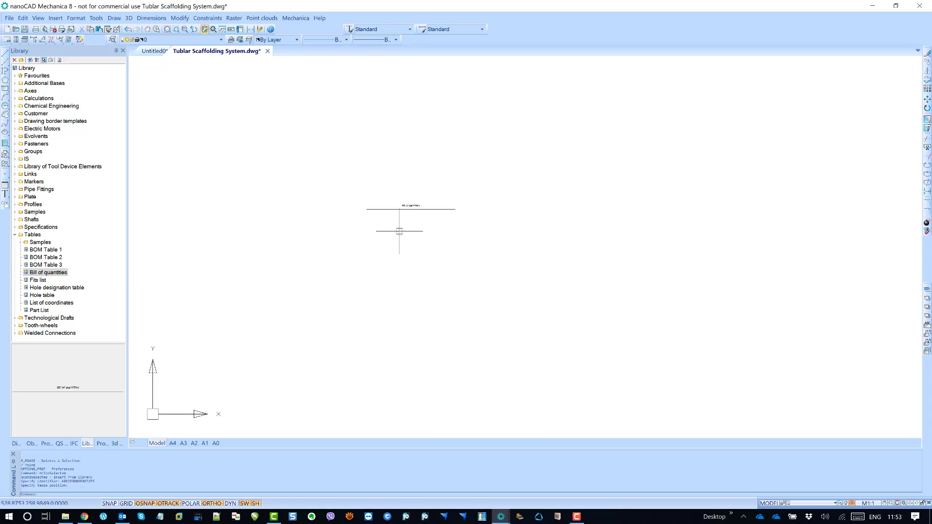
- Zoom, pan and orbit the view to inspect the placed table
scroll(368, 223, "up", 5)
middle_click_drag(437, 245, 501, 222)
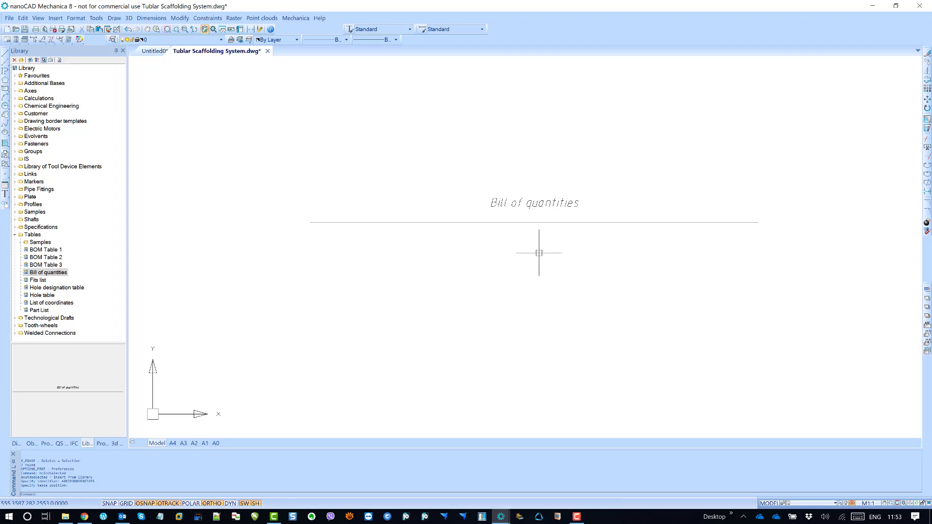
scroll(668, 146, "down", 3)
middle_click_drag(493, 232, 437, 235)
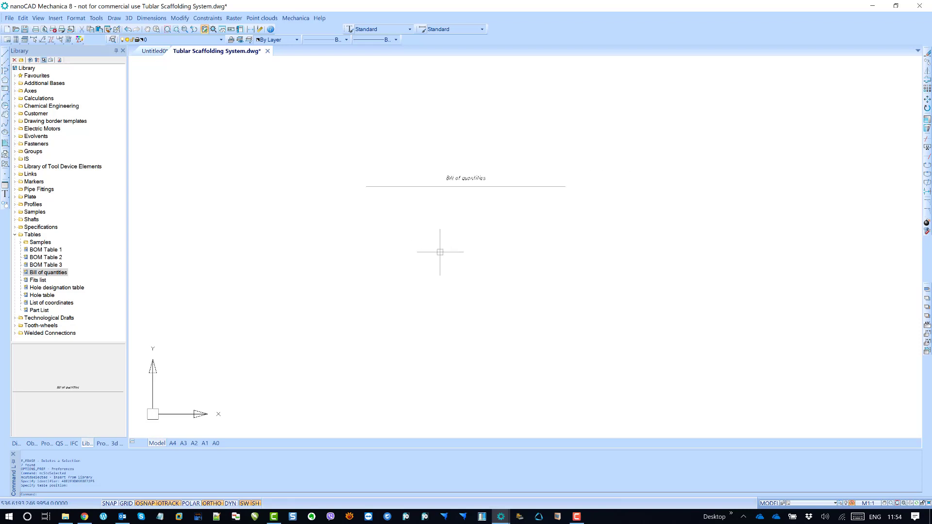
middle_click_drag(381, 273, 451, 226, "shift")
- Make MS PIPE NB40-L1500 the current layer from the Layer dropdown
scroll(364, 208, "up", 1)
scroll(383, 206, "up", 1)
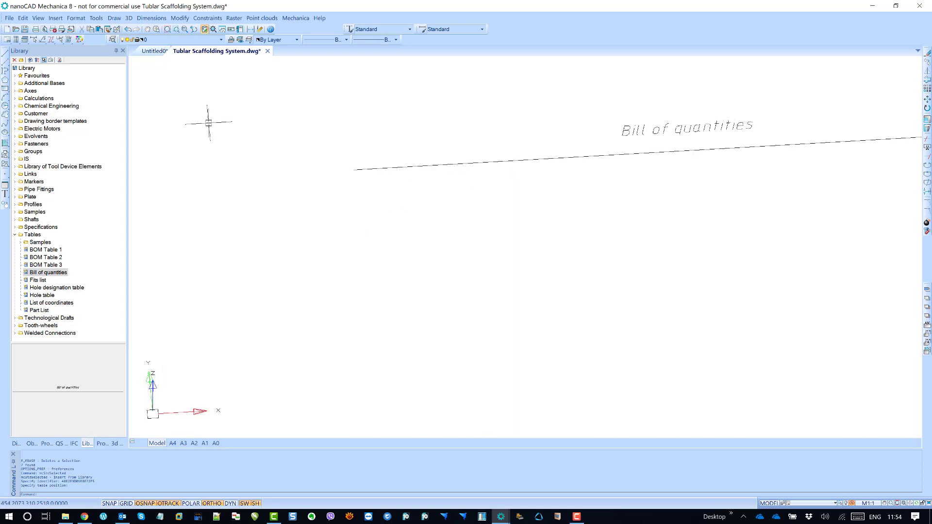
left_click(165, 40)
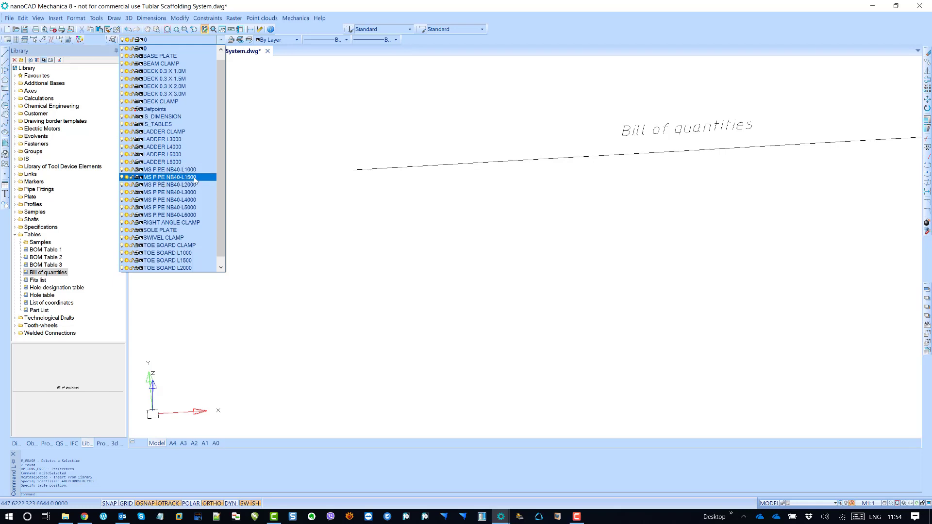
left_click(195, 177)
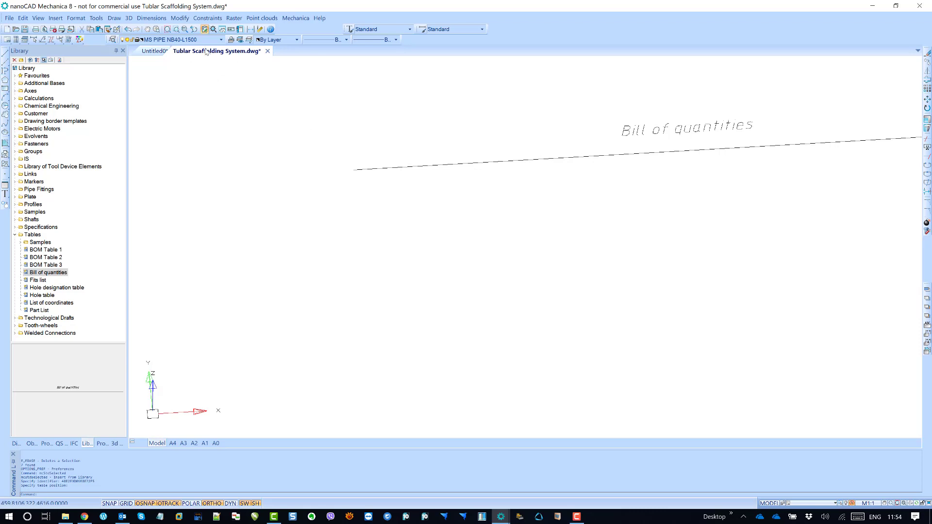
left_click(129, 18)
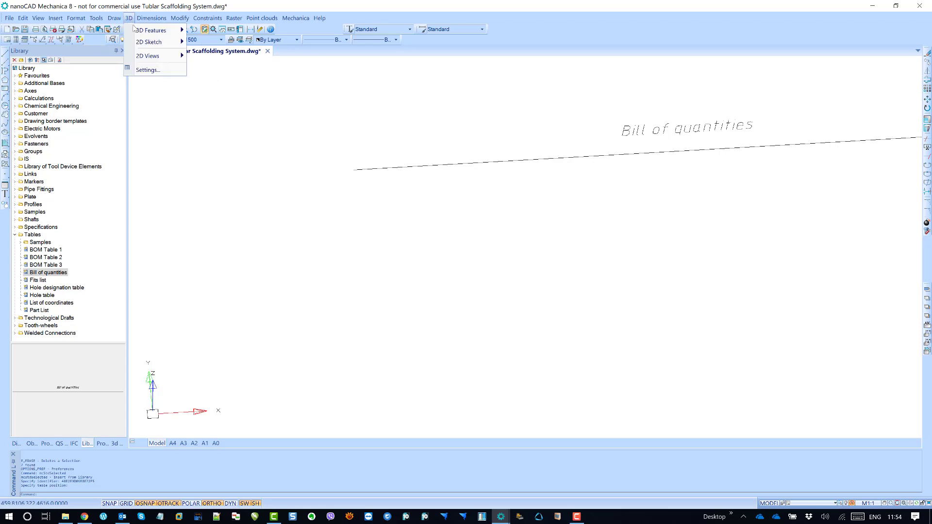
mouse_move(156, 30)
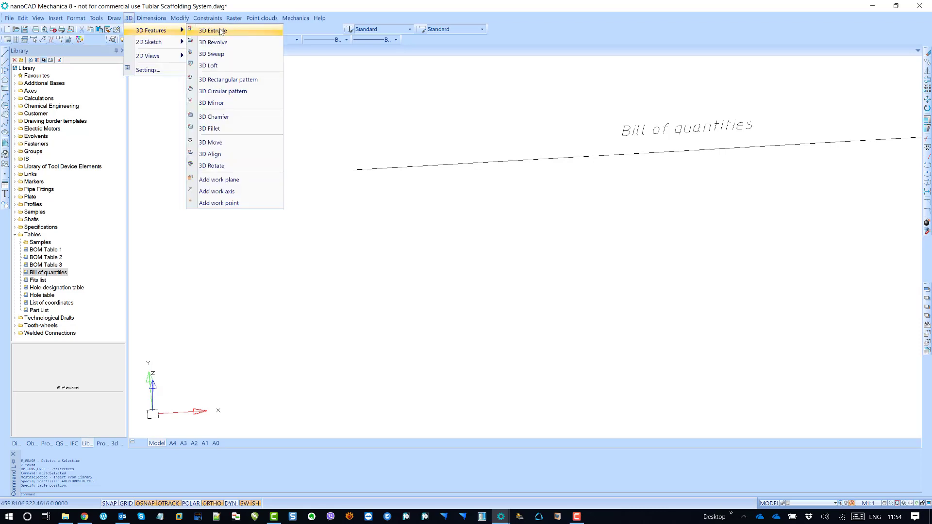
key("Escape")
key("Escape")
- Draw two small circles below the table with the C (Circle) command
type("c")
key("Return")
left_click(280, 283)
left_click(293, 285)
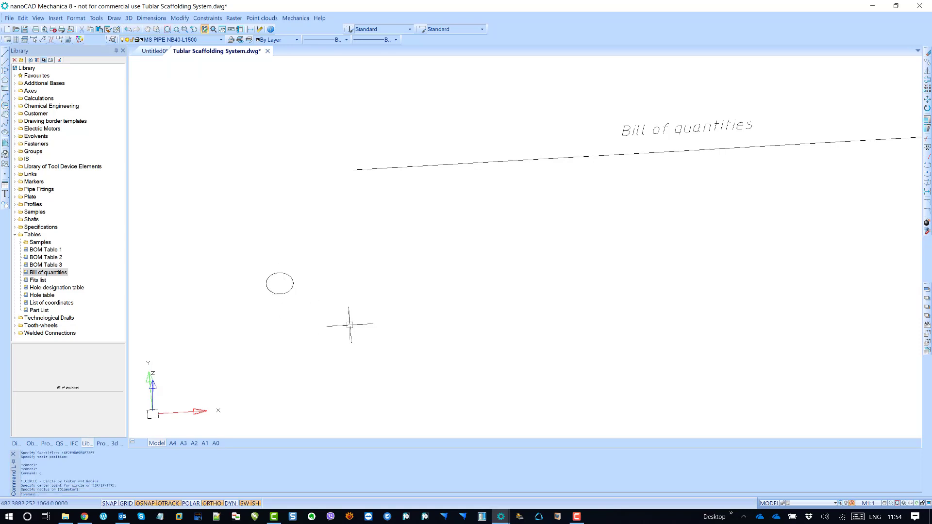
key("Return")
left_click(357, 303)
left_click(369, 318)
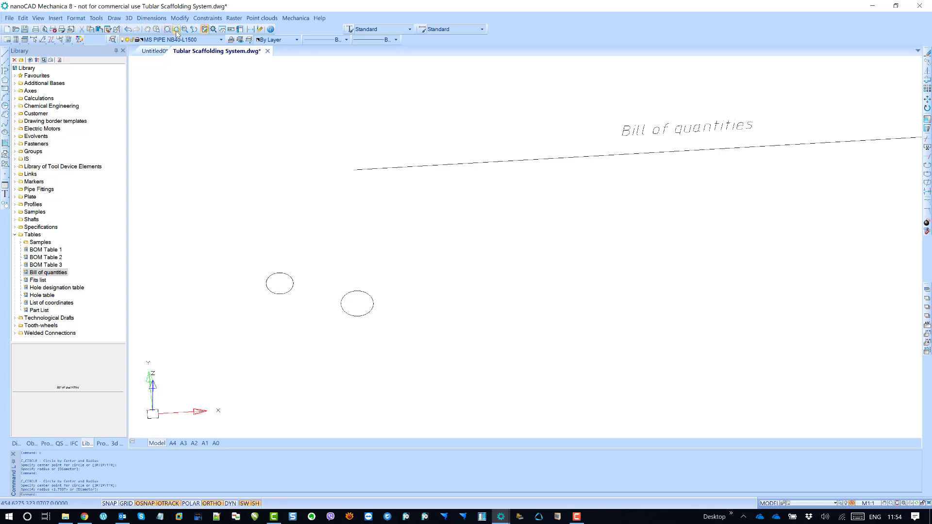
- Extrude the left circle into a pipe solid, changing the 3D Extrude distance from 200 to 1200
left_click(156, 19)
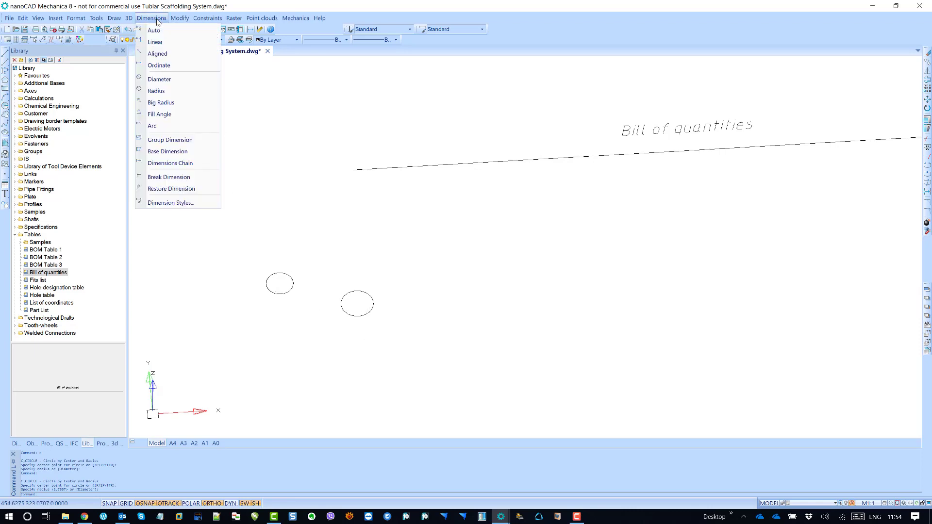
left_click(128, 18)
mouse_move(151, 31)
left_click(214, 32)
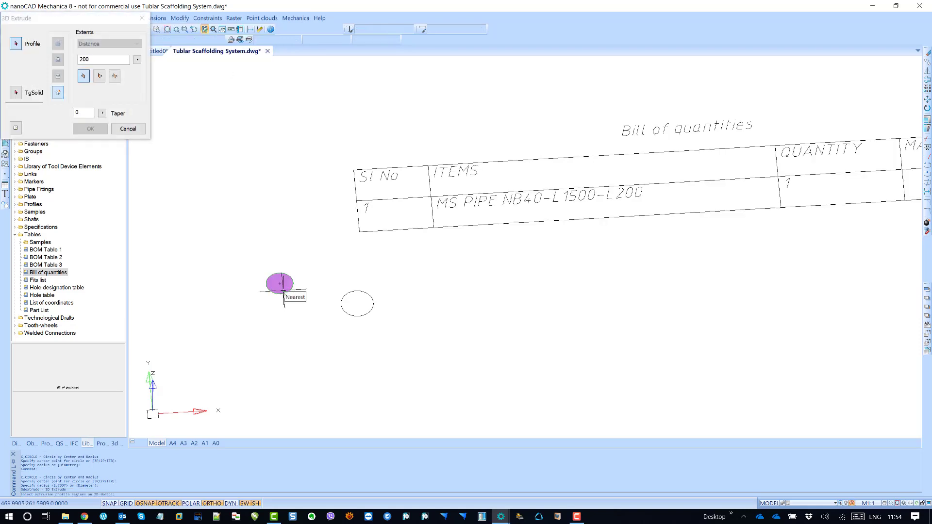
left_click(283, 290)
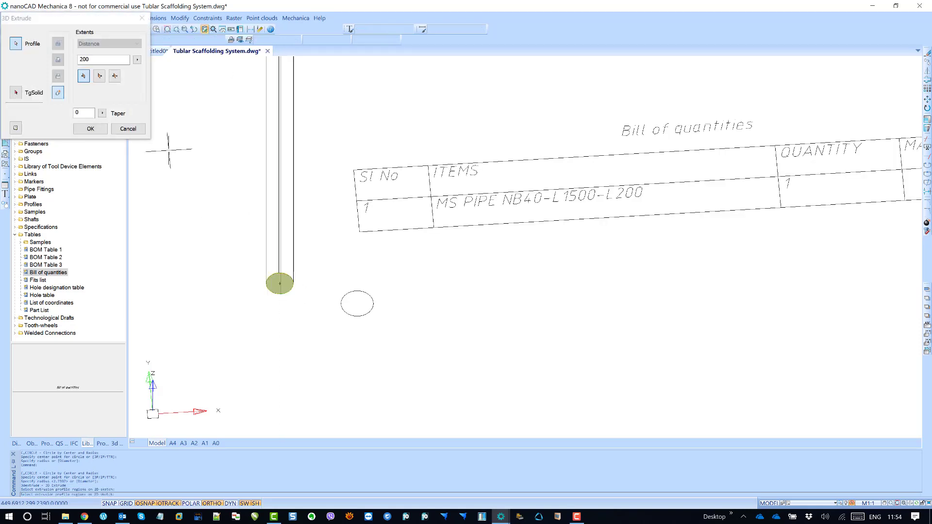
left_click(139, 98)
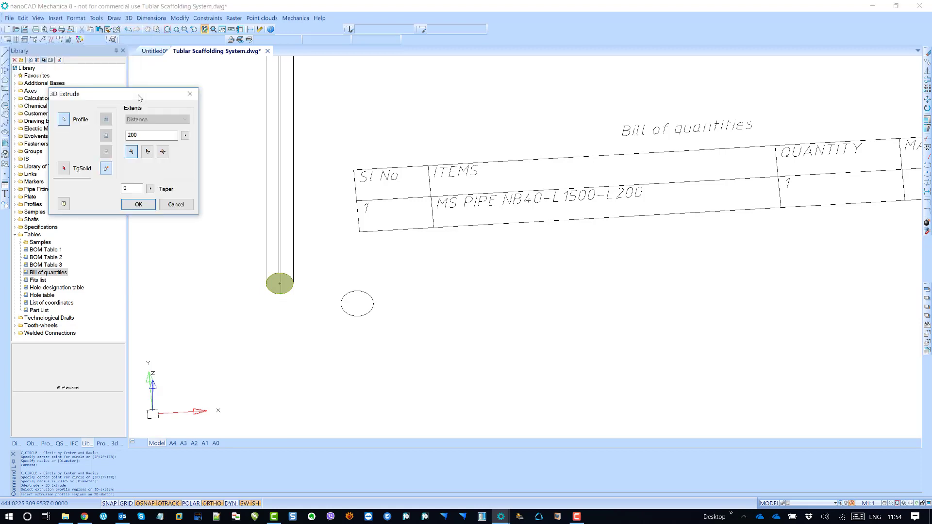
left_click(145, 137)
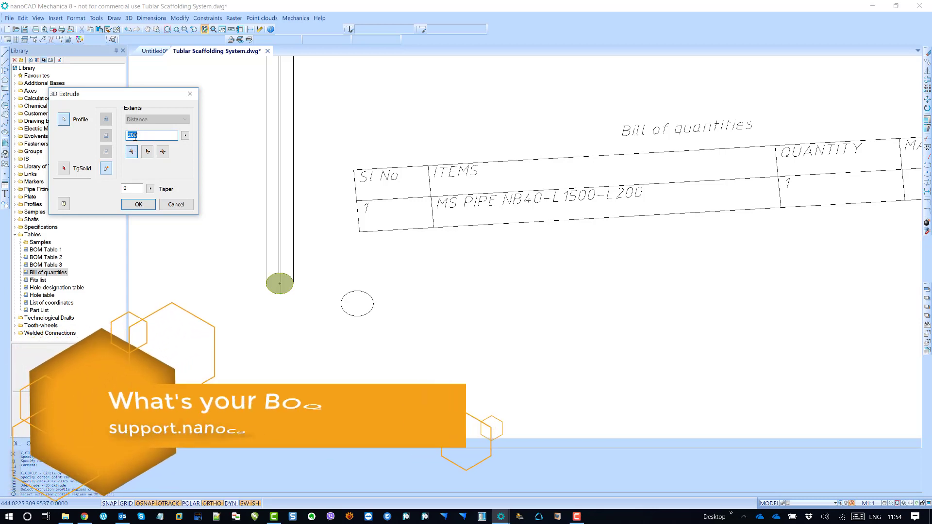
left_click(164, 137)
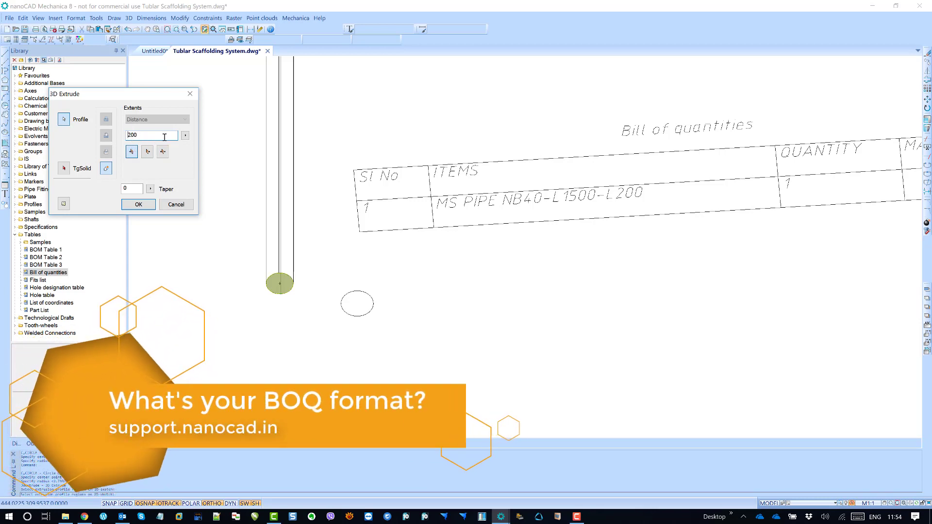
type("1")
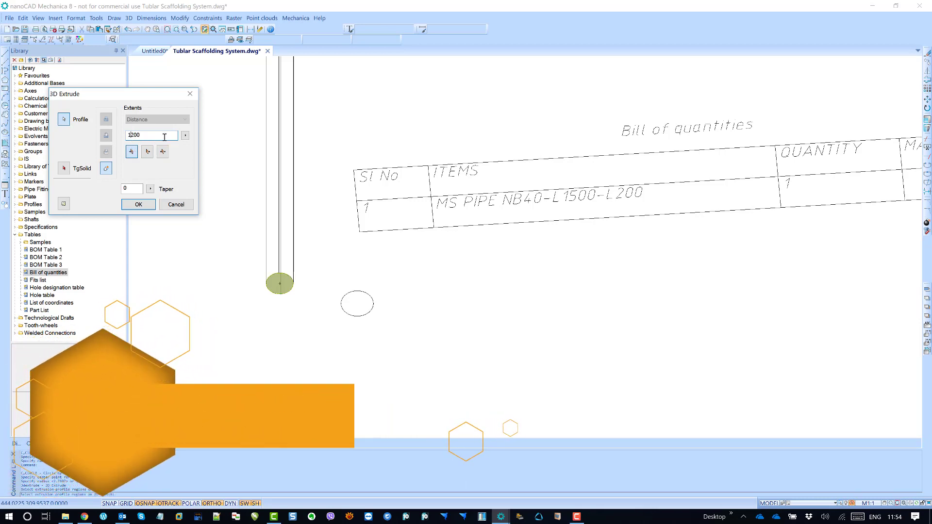
left_click(139, 204)
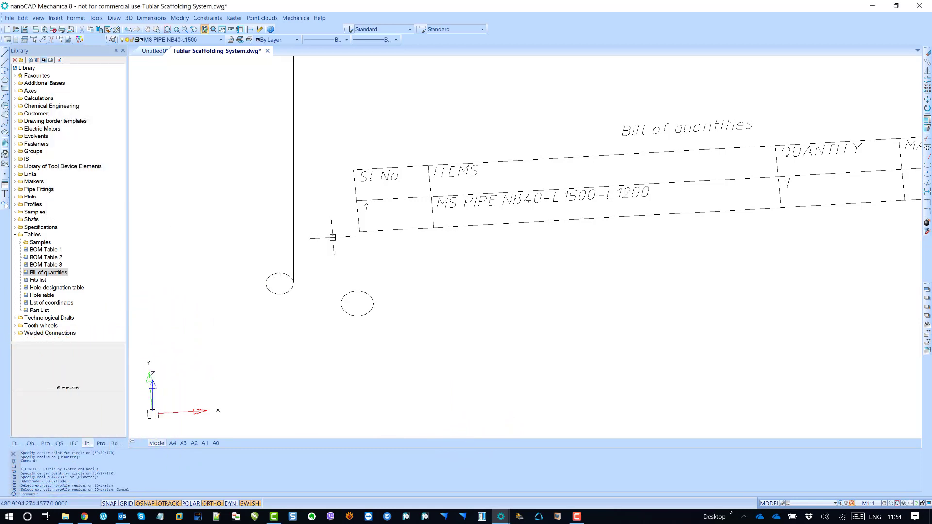
scroll(333, 237, "down", 2)
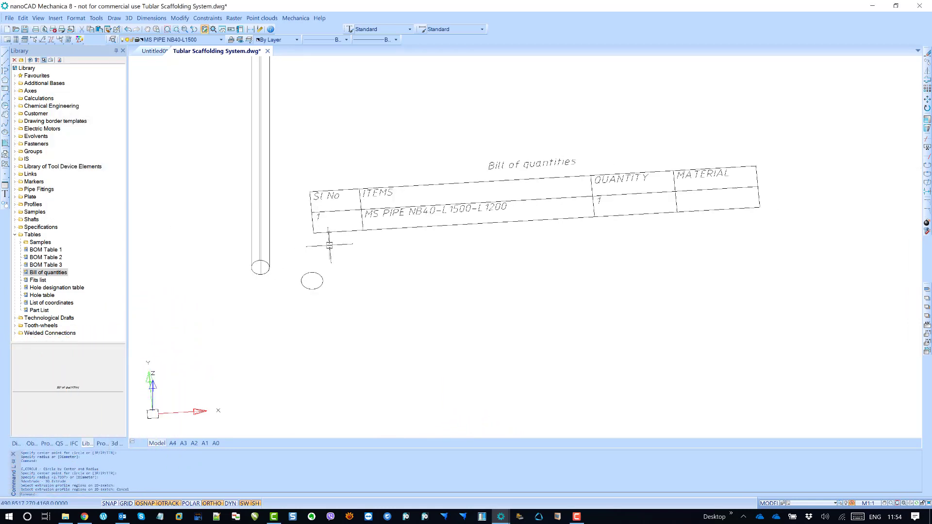
- Repeat 3D Extrude on the small circle with a distance of 1000
key("Return")
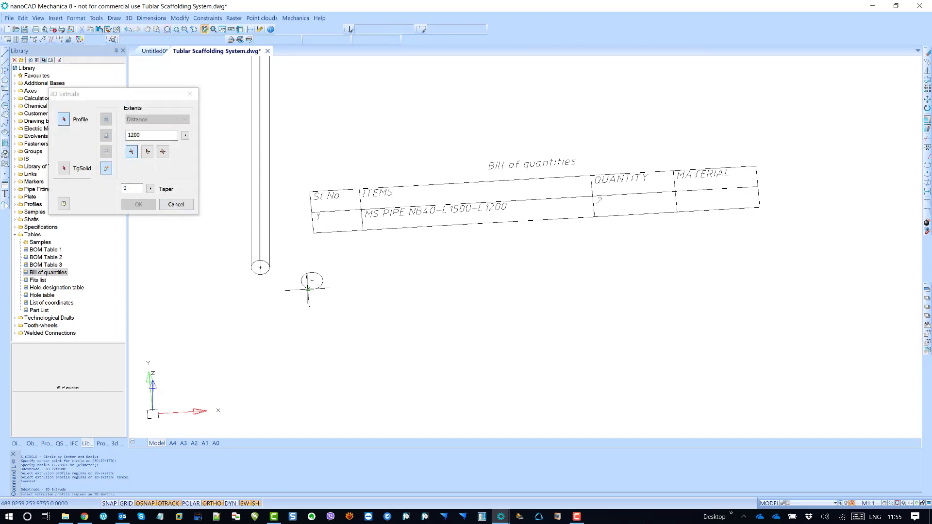
left_click(314, 290)
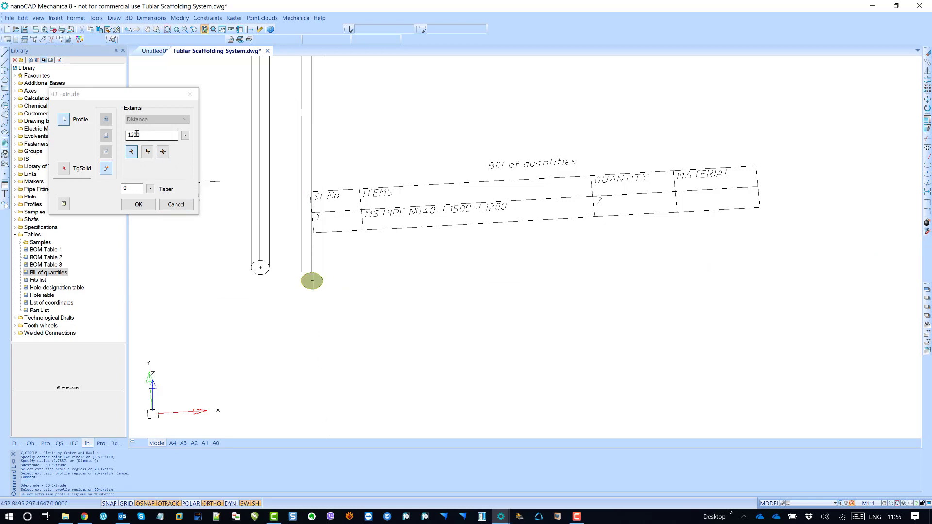
left_click(116, 133)
type("100")
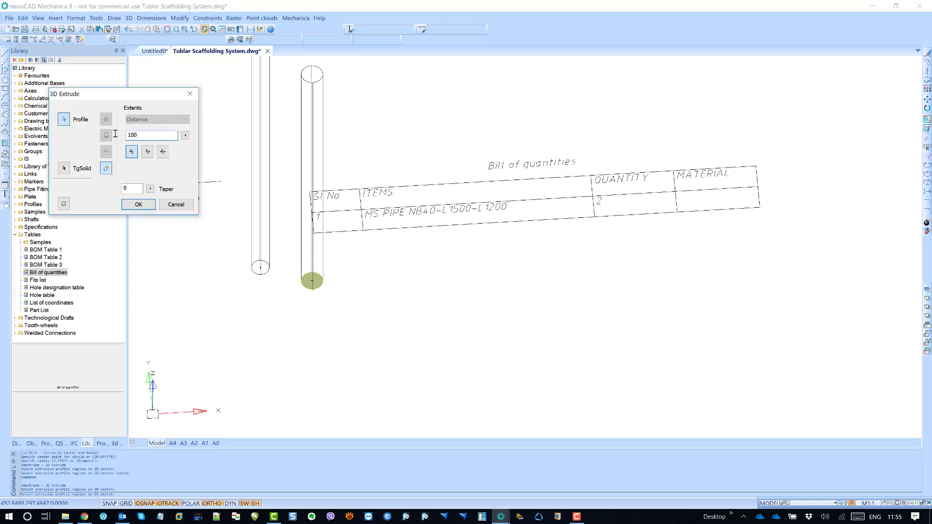
type("0")
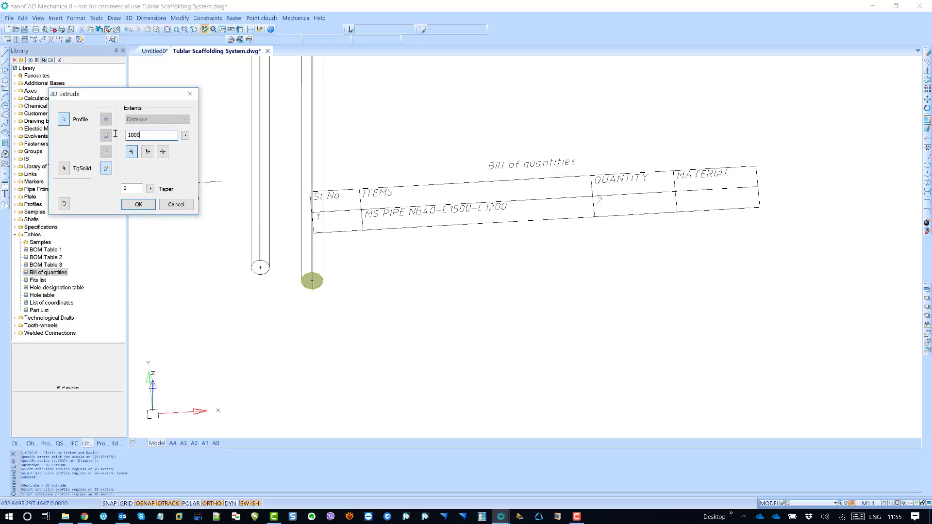
left_click(137, 204)
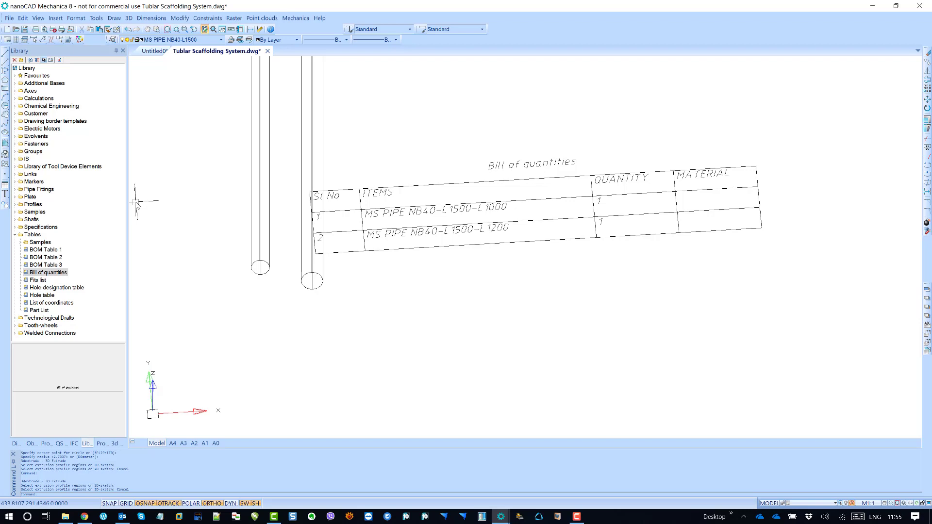
- Copy the left pipe with Ctrl+C and paste the copy lower left in the drawing
left_click(262, 280)
left_click(197, 189)
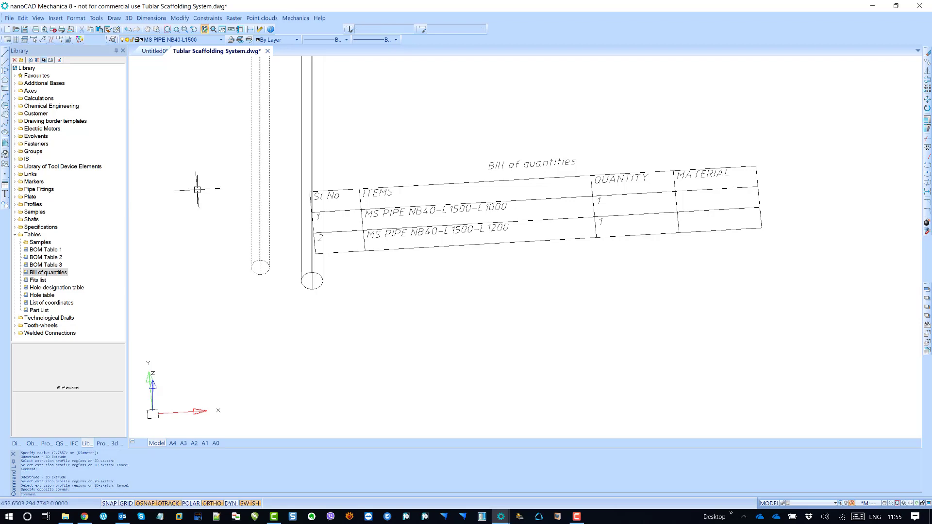
key("ctrl+c")
key("ctrl+v")
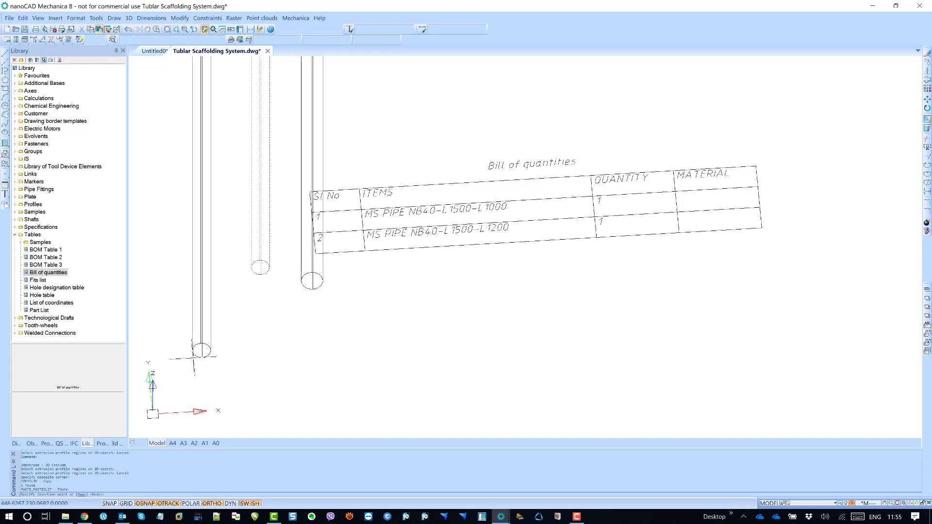
left_click(193, 358)
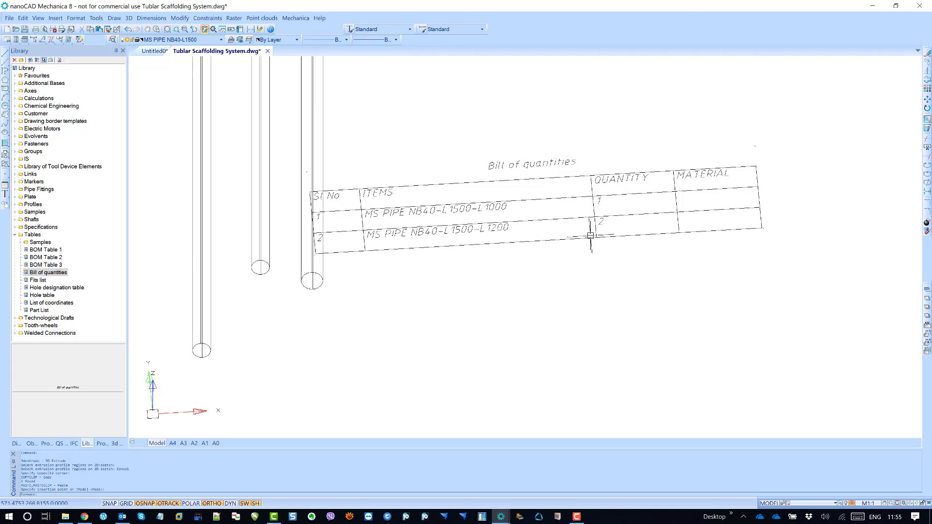
- Erase the extra middle pipe and the stray duplicate circle with E
middle_click_drag(626, 262, 647, 277)
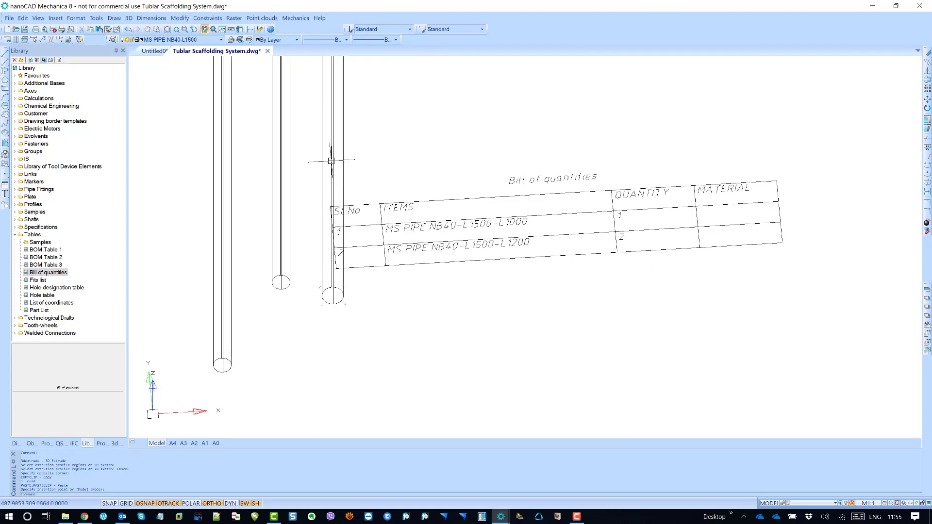
left_click(302, 145)
left_click(262, 134)
type("e")
key("Return")
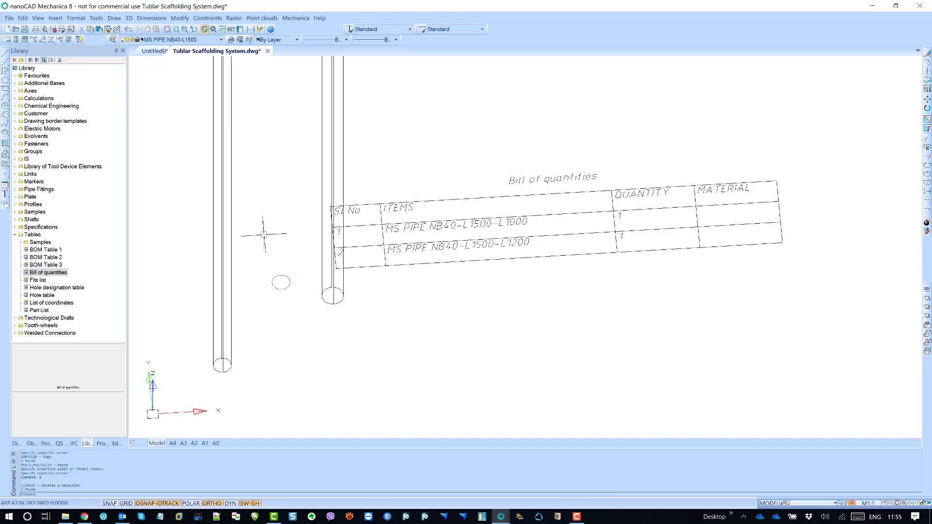
left_click(286, 300)
left_click(267, 261)
type("e")
key("Return")
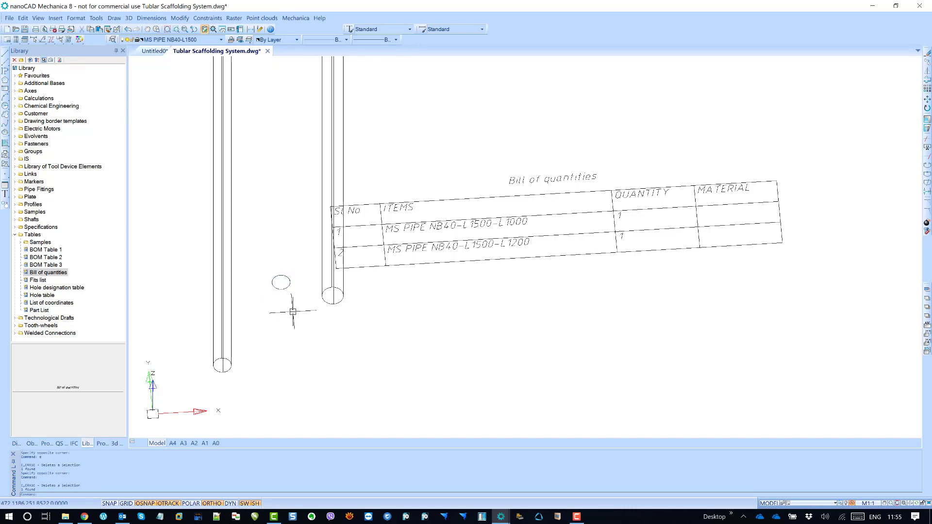
scroll(269, 248, "down", 2)
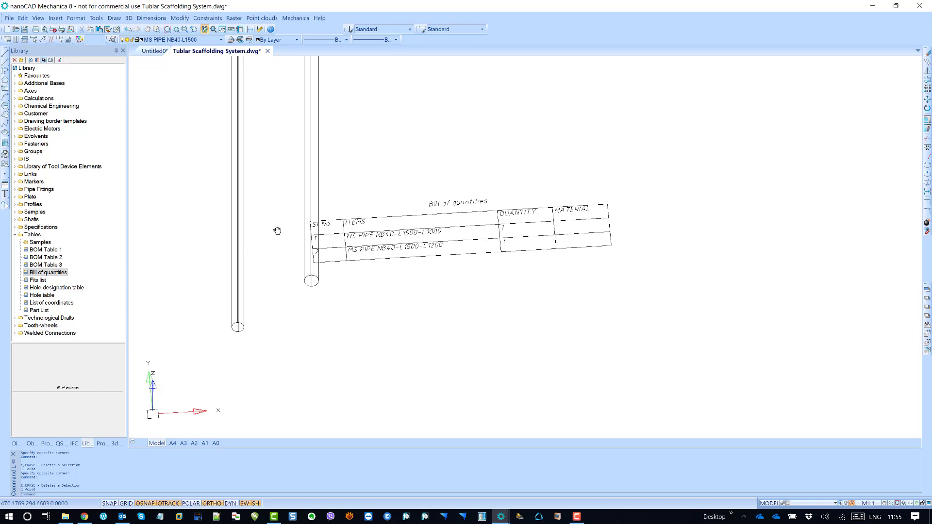
- Export the Bill of quantities table to Excel from the table editor's File menu
double_click(377, 250)
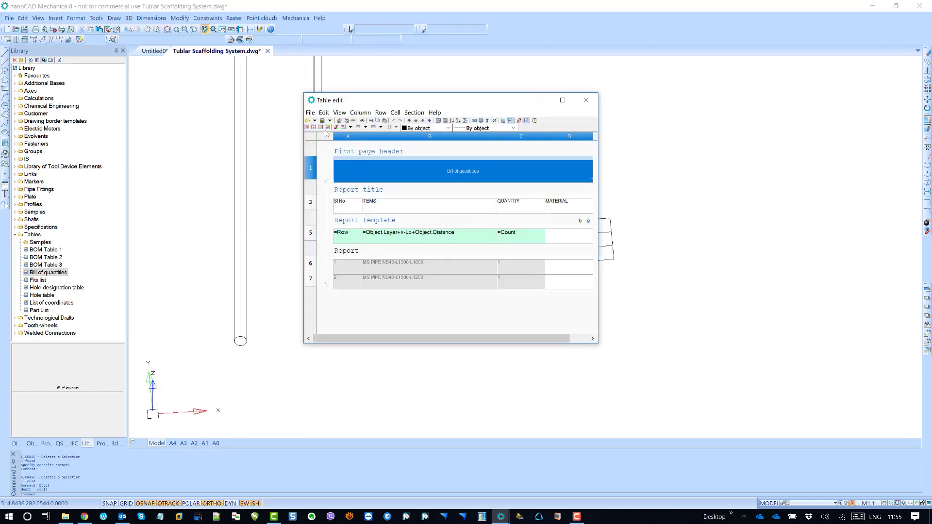
left_click(311, 113)
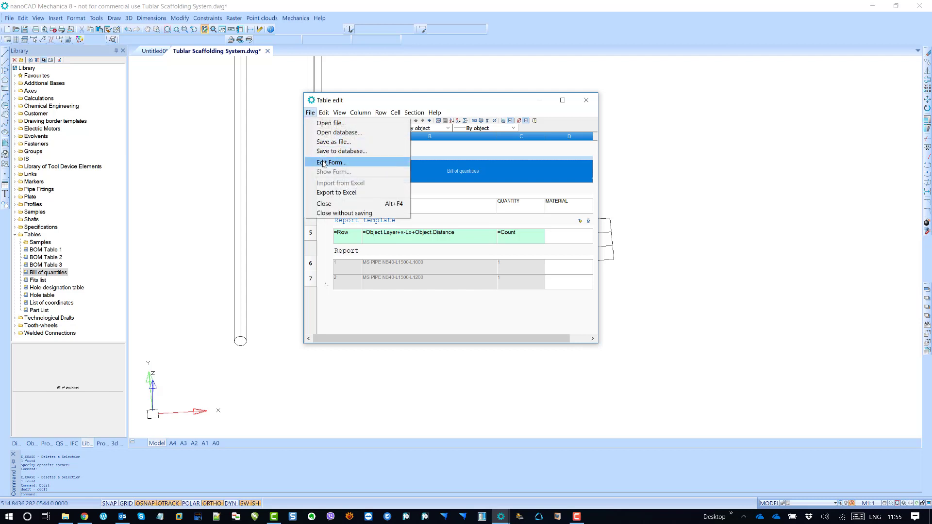
left_click(339, 193)
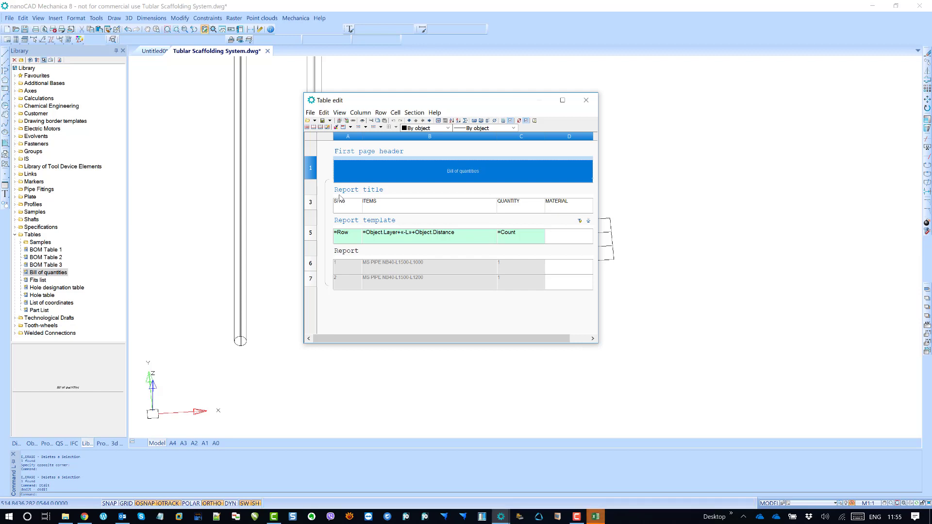
- View the exported sheet maximized in Excel, then close it with Don't Save
left_click(596, 517)
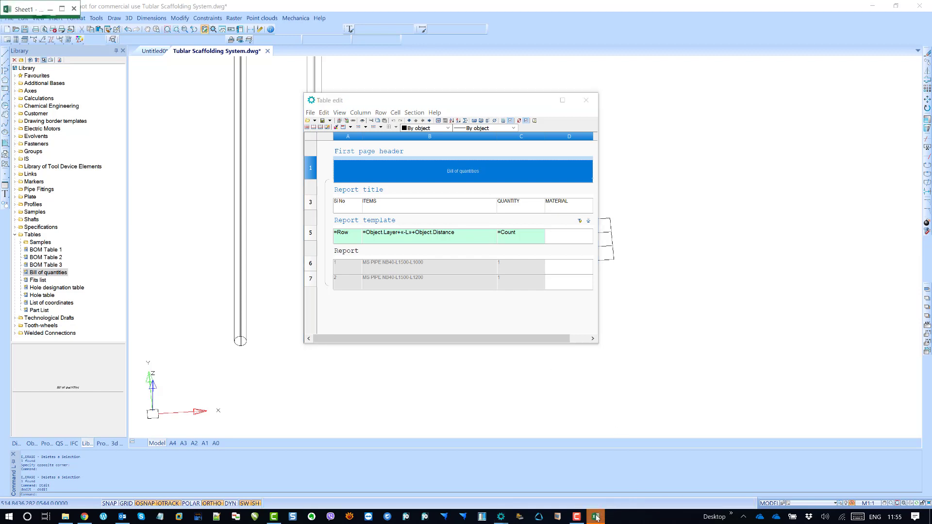
left_click(595, 517)
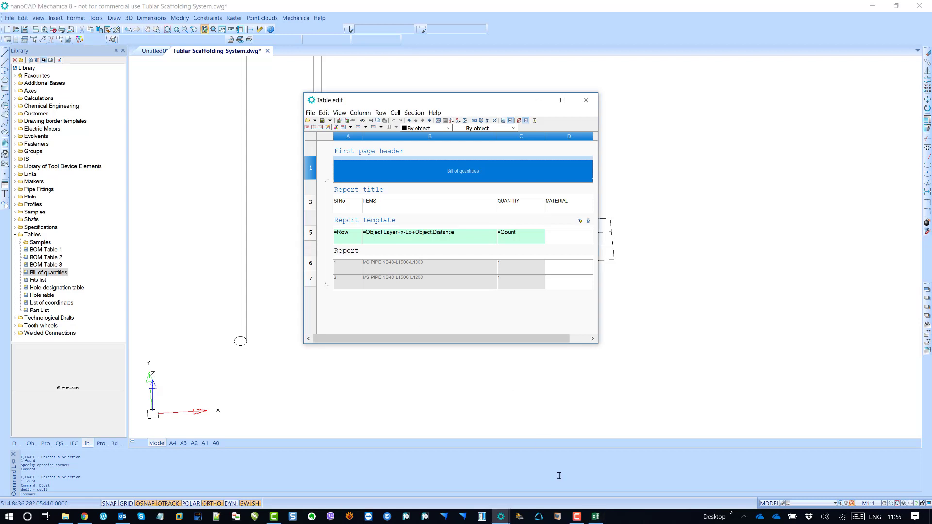
left_click(593, 517)
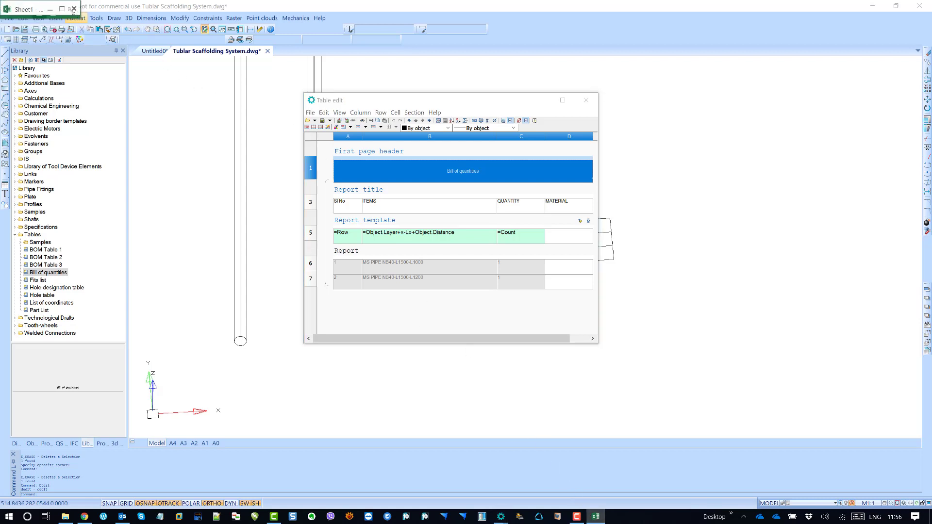
left_click(62, 8)
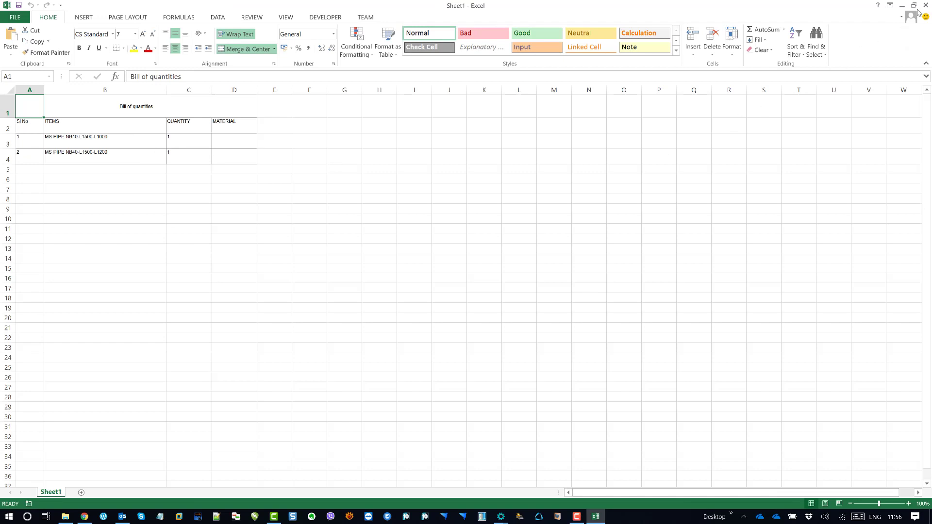
key("alt+F4")
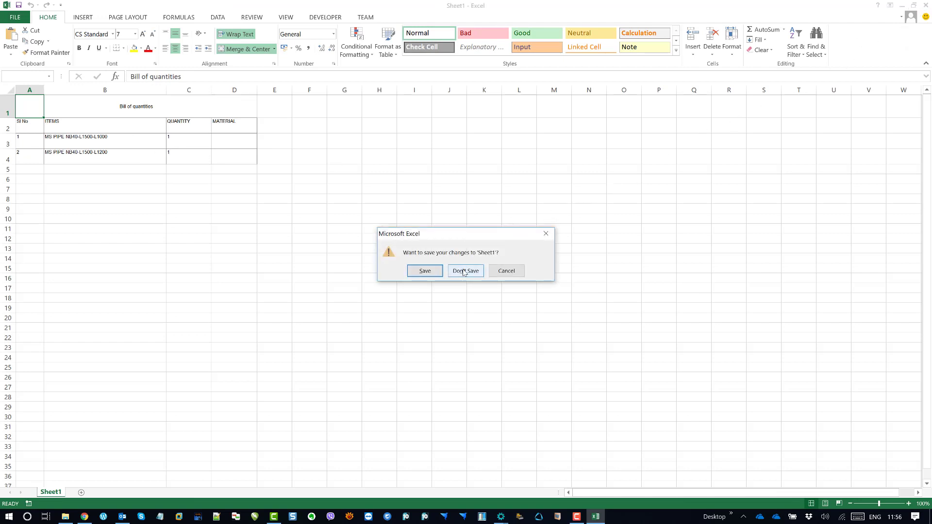
left_click(463, 270)
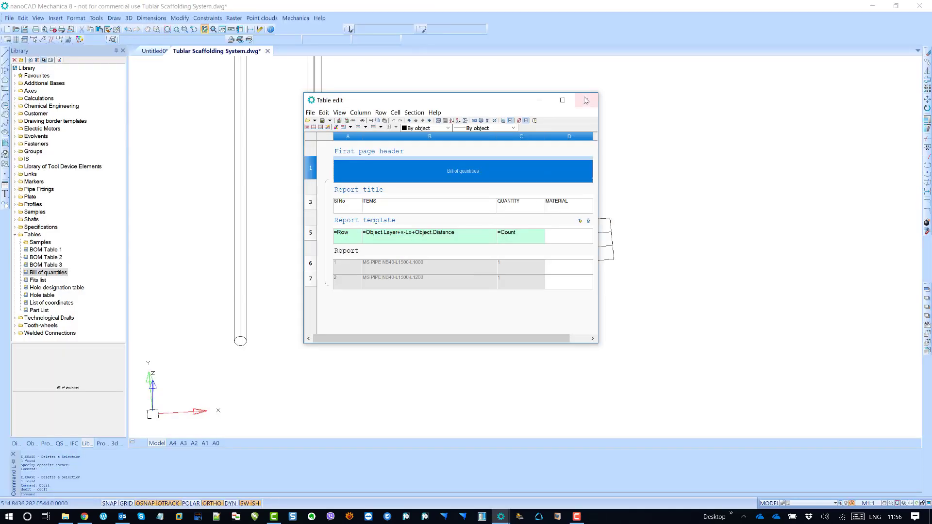
- Close the Table edit window and inspect the table's L1000 and L1200 pipe rows across all columns
left_click(586, 100)
scroll(464, 212, "down", 6)
middle_click_drag(464, 212, 466, 276)
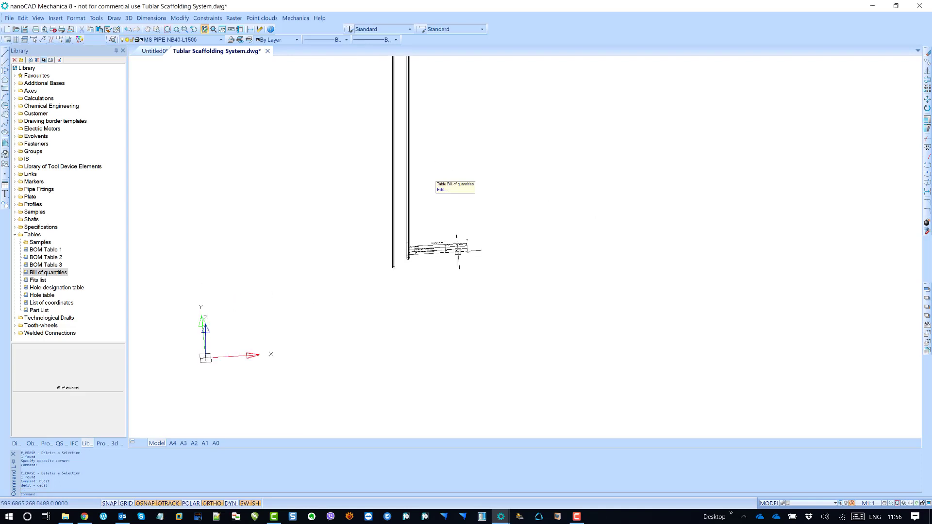
scroll(423, 245, "up", 5)
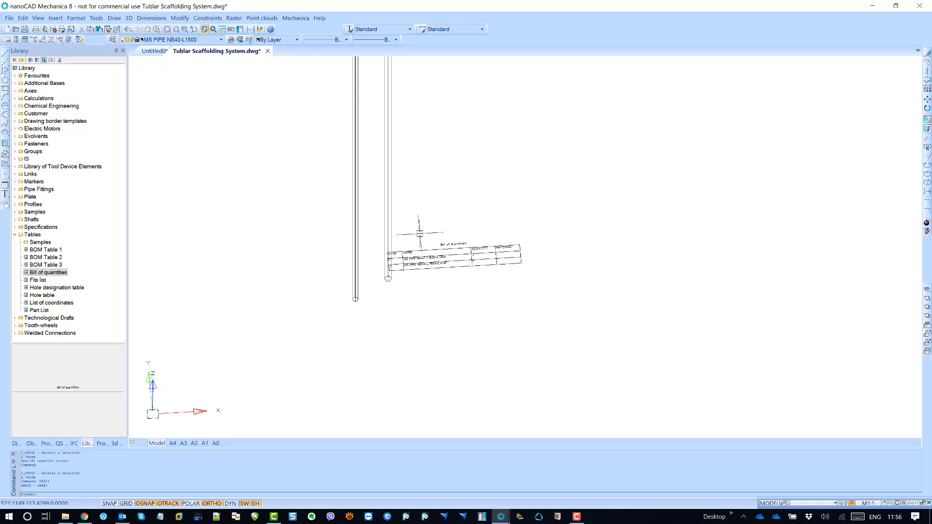
scroll(425, 237, "up", 5)
scroll(327, 298, "up", 2)
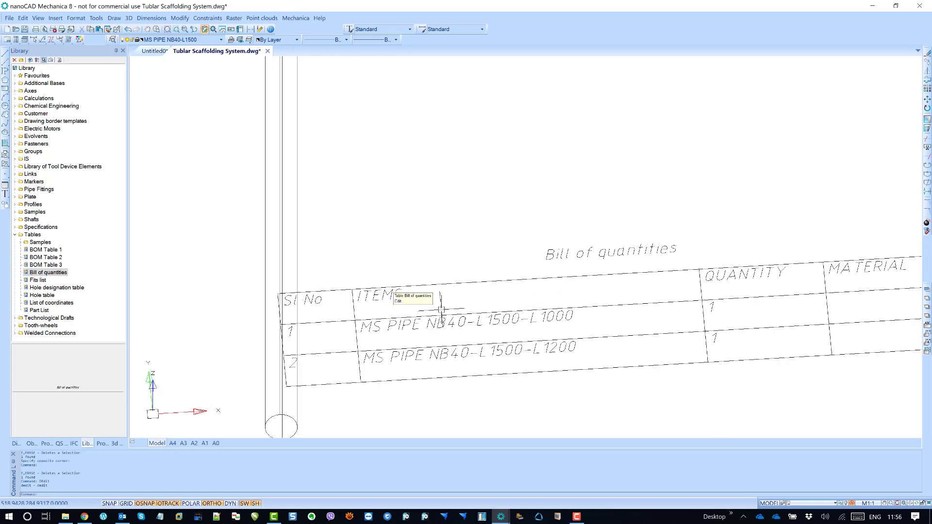
middle_click_drag(707, 302, 516, 292)
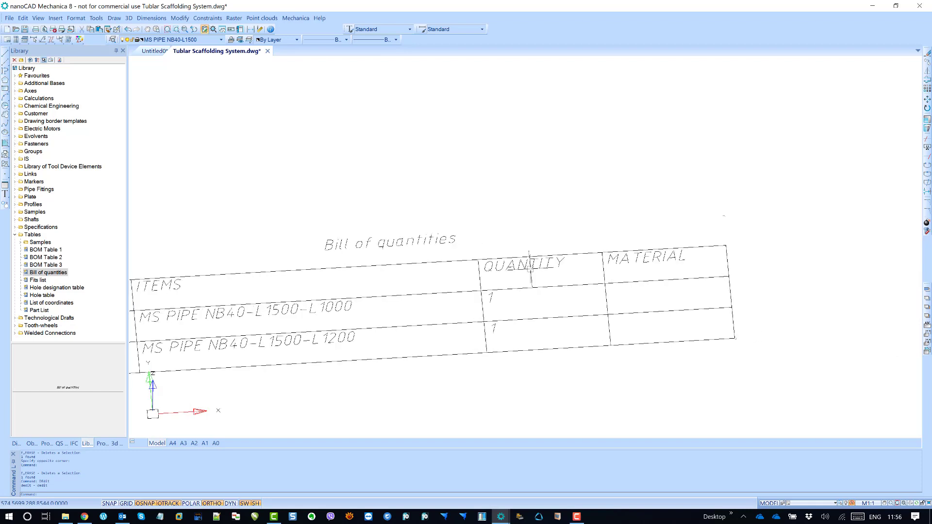
middle_click_drag(443, 270, 508, 271)
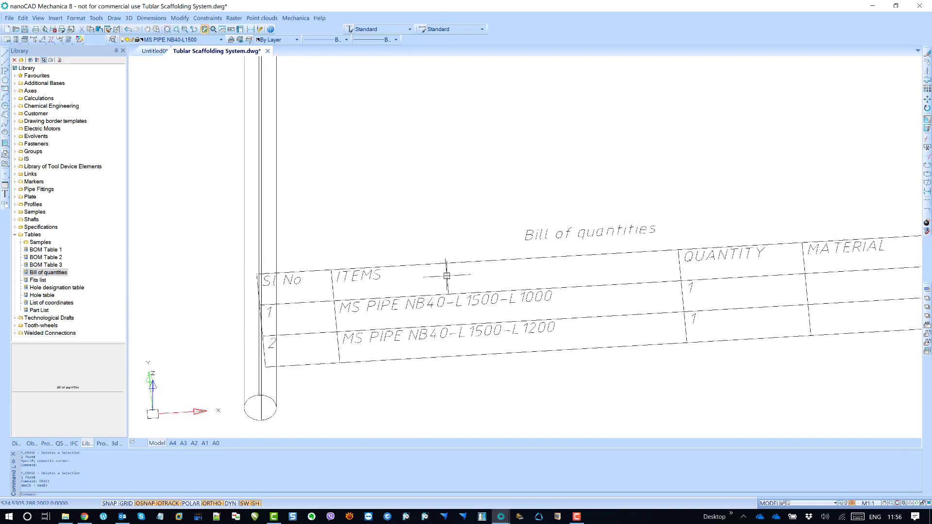
middle_click_drag(582, 282, 422, 270)
scroll(558, 248, "down", 3)
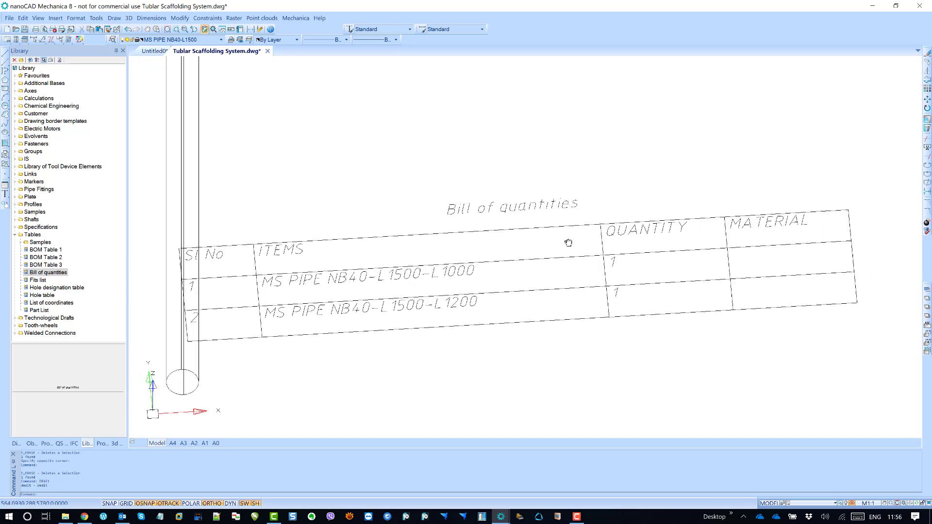